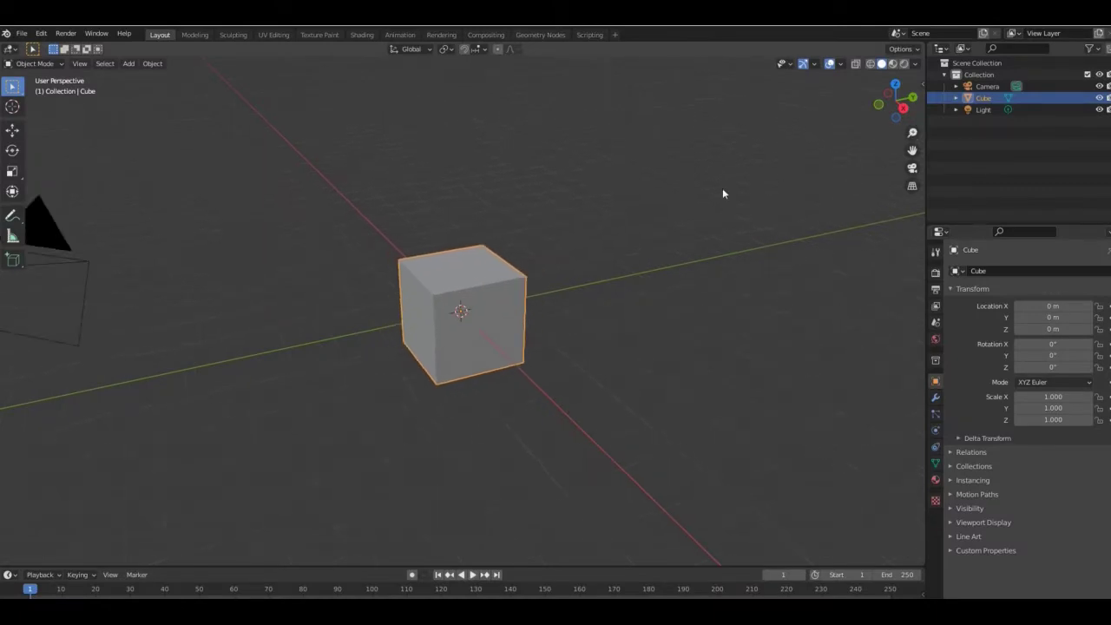
Stretch the cube along the X axis to an X scale of about 1.83
{"action": "key", "text": "s"}
{"action": "key", "text": "x"}
{"action": "left_click", "coordinate": [768, 332]}
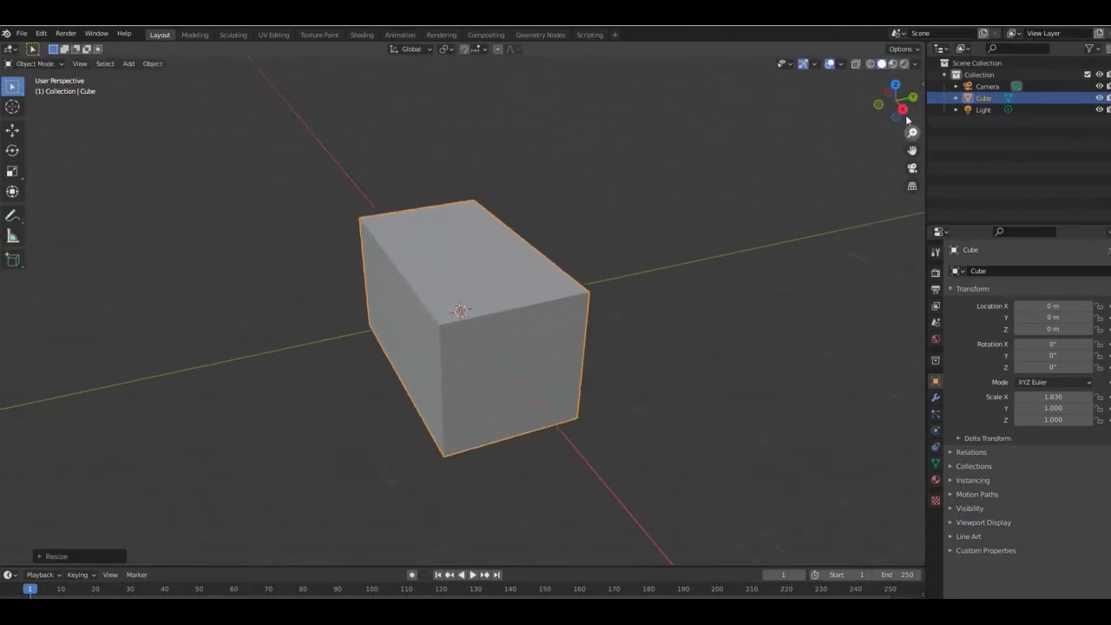
Add a loop cut through the middle of the box, dividing it into two halves along Y, with see-through display enabled
{"action": "key", "text": "Tab"}
{"action": "left_click_drag", "start_coordinate": [894, 104], "coordinate": [828, 90]}
{"action": "left_click", "coordinate": [506, 320]}
{"action": "key", "text": "alt+z"}
Try to delete the half of the box on the positive Y side
{"action": "left_click_drag", "start_coordinate": [492, 202], "coordinate": [585, 438]}
{"action": "key", "text": "x"}
{"action": "left_click", "coordinate": [586, 371]}
{"action": "key", "text": "ctrl+z"}
{"action": "left_click_drag", "start_coordinate": [893, 107], "coordinate": [881, 104]}
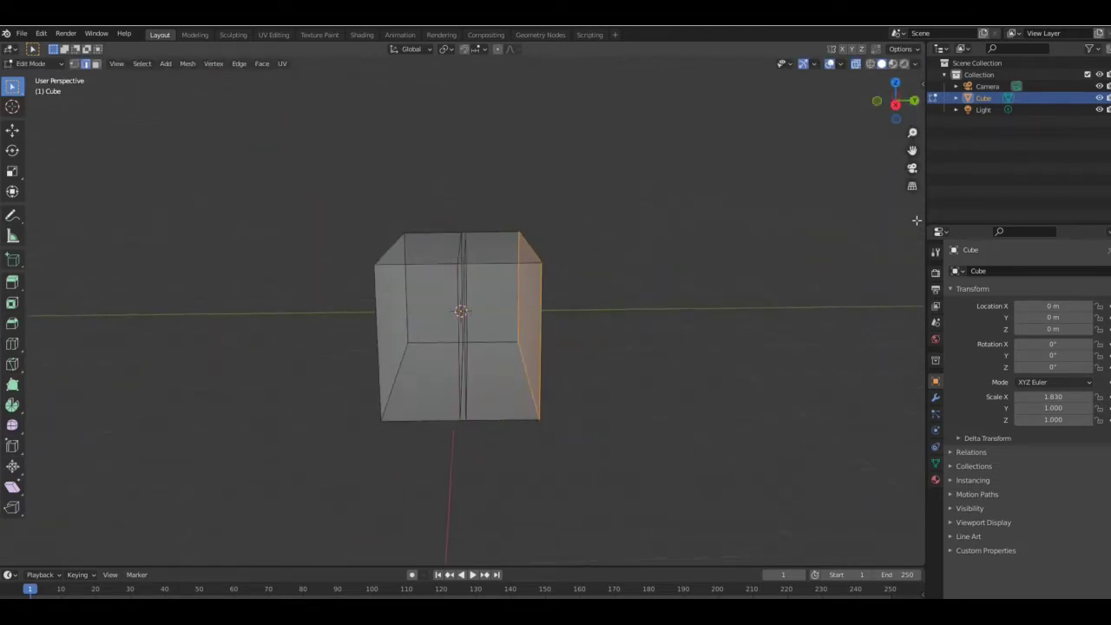
Select the half of the box on the positive Y side in a straight-on view and delete it
{"action": "left_click", "coordinate": [896, 104]}
{"action": "left_click_drag", "start_coordinate": [462, 231], "coordinate": [564, 418]}
{"action": "key", "text": "x"}
{"action": "left_click", "coordinate": [561, 415]}
{"action": "left_click_drag", "start_coordinate": [895, 102], "coordinate": [951, 148]}
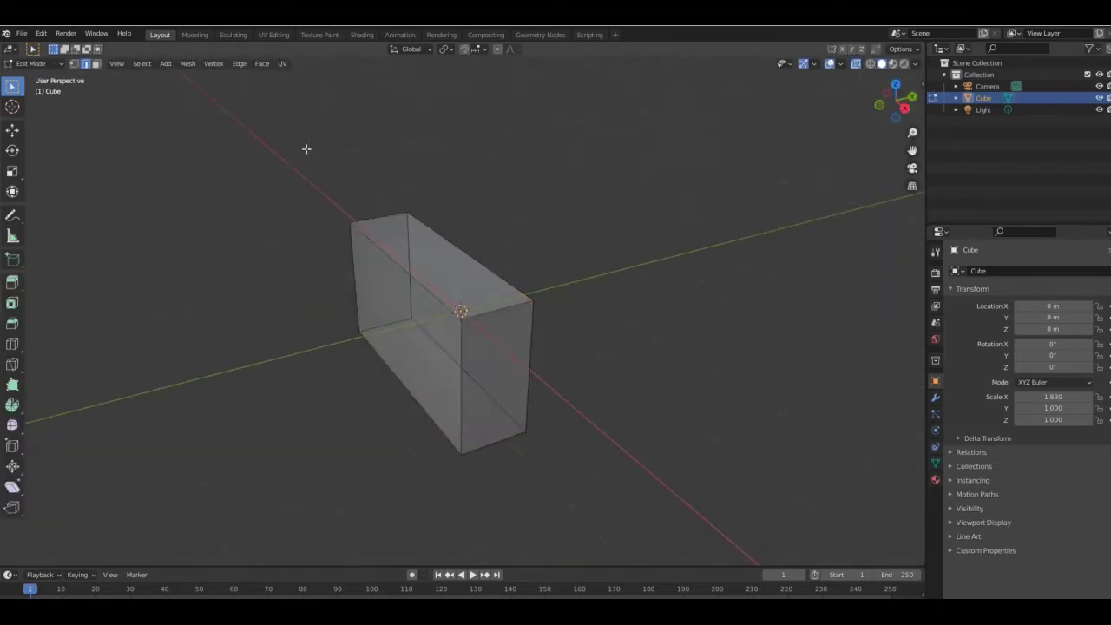
Widen the remaining half box outward along negative Y and lower its height to a Z scale of about 0.77
{"action": "key", "text": "a"}
{"action": "key", "text": "g"}
{"action": "key", "text": "z"}
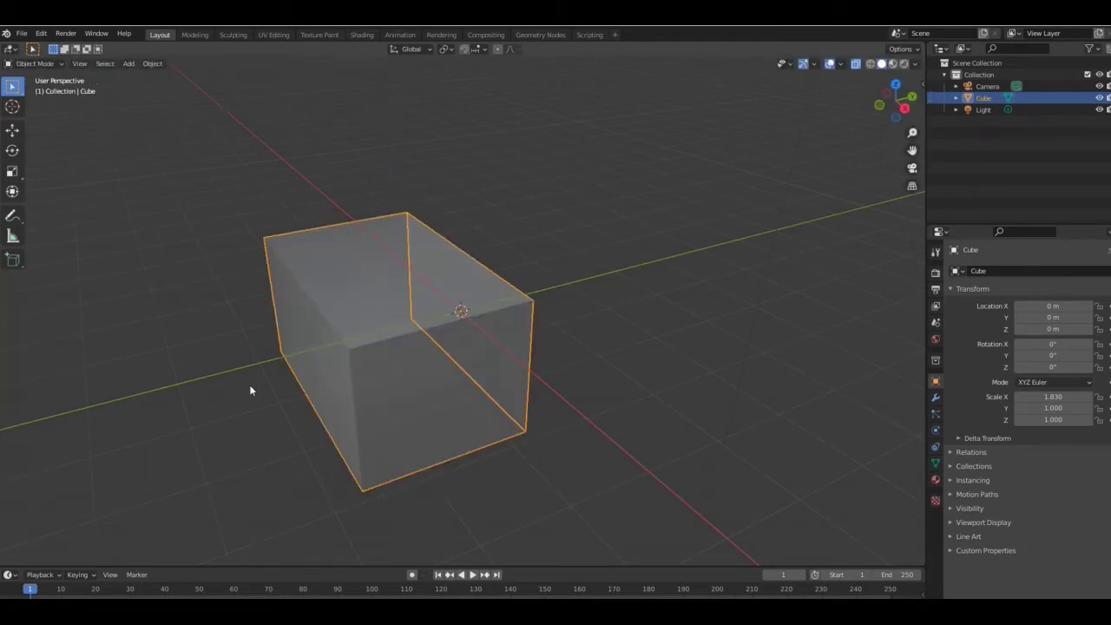
{"action": "key", "text": "alt+a"}
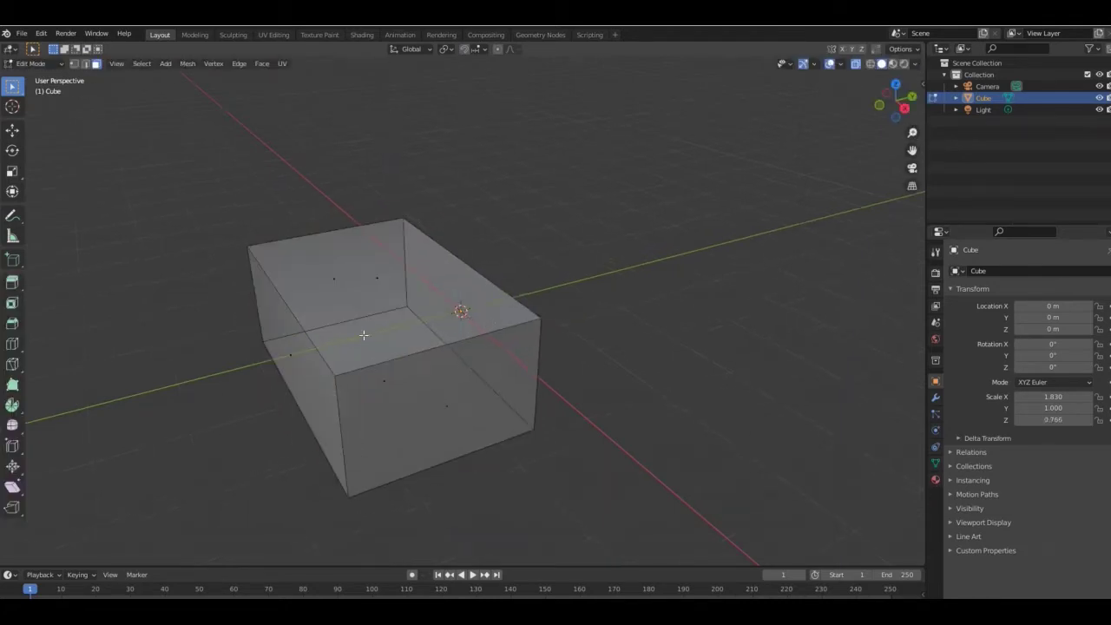
{"action": "left_click", "coordinate": [856, 63]}
{"action": "left_click", "coordinate": [416, 276]}
{"action": "left_click", "coordinate": [856, 63]}
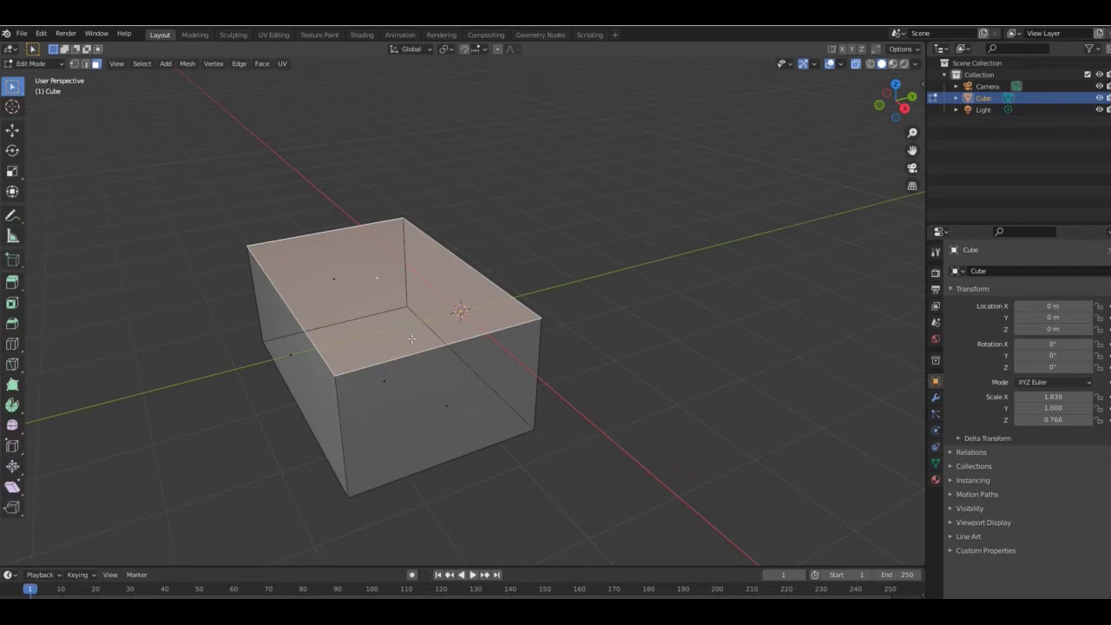
{"action": "key", "text": "alt+a"}
Add a Mirror modifier to the half box that mirrors only across the Y axis
{"action": "key", "text": "KP_1"}
{"action": "key", "text": "KP_3"}
{"action": "left_click", "coordinate": [936, 398]}
{"action": "left_click", "coordinate": [973, 270]}
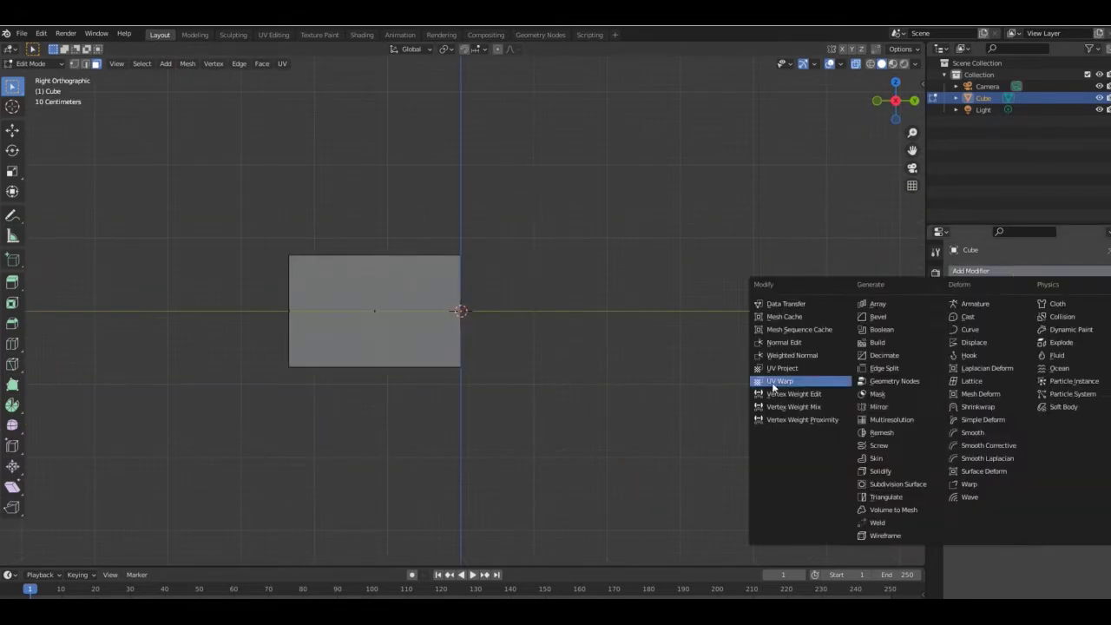
{"action": "left_click", "coordinate": [887, 409]}
{"action": "left_click", "coordinate": [1060, 310]}
{"action": "left_click", "coordinate": [1030, 309]}
{"action": "left_click_drag", "start_coordinate": [877, 85], "coordinate": [898, 128]}
{"action": "left_click", "coordinate": [900, 107]}
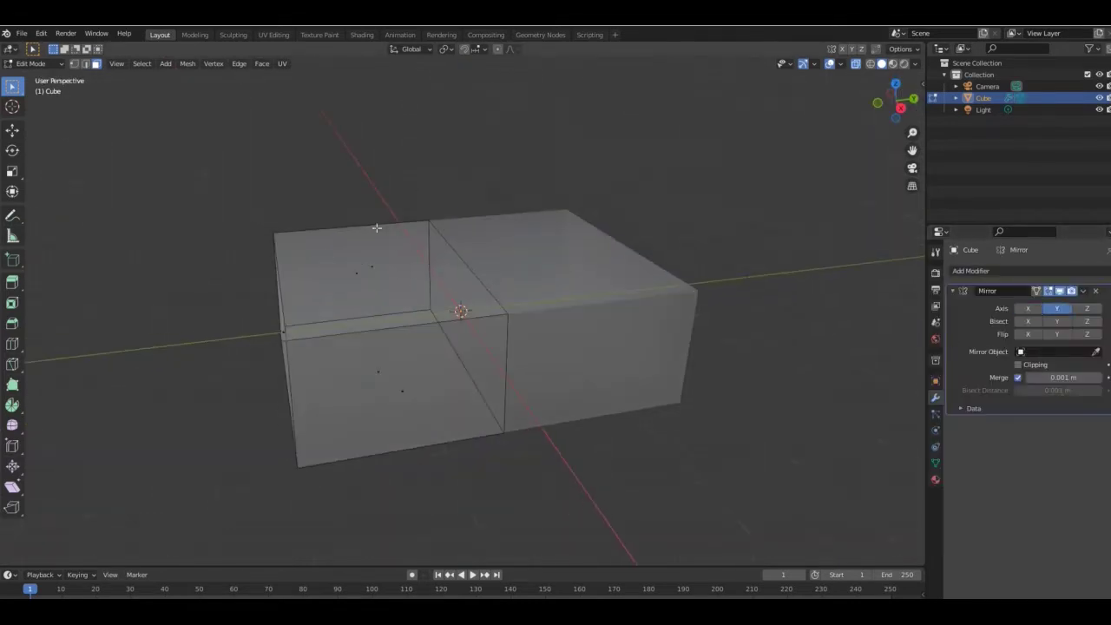
Try to move the top face's positive X edge inward along the X axis
{"action": "left_click", "coordinate": [856, 64]}
{"action": "left_click", "coordinate": [409, 265]}
{"action": "left_click", "coordinate": [857, 65]}
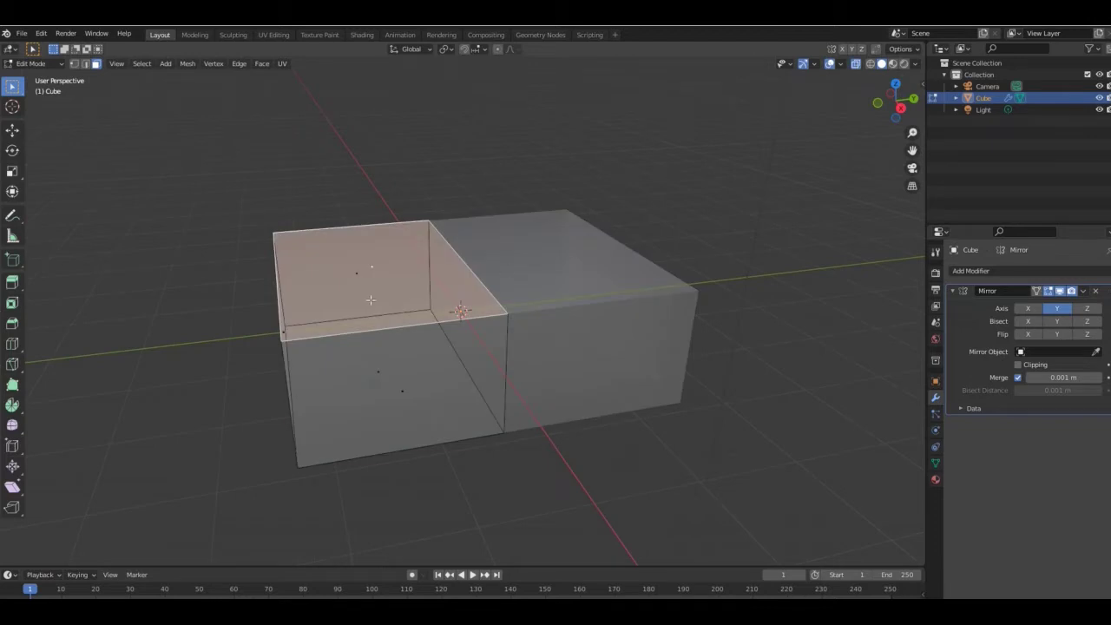
{"action": "key", "text": "2"}
{"action": "left_click", "coordinate": [366, 332]}
{"action": "key", "text": "KP_7"}
{"action": "left_click", "coordinate": [527, 366]}
{"action": "middle_click_drag", "start_coordinate": [527, 366], "coordinate": [747, 248]}
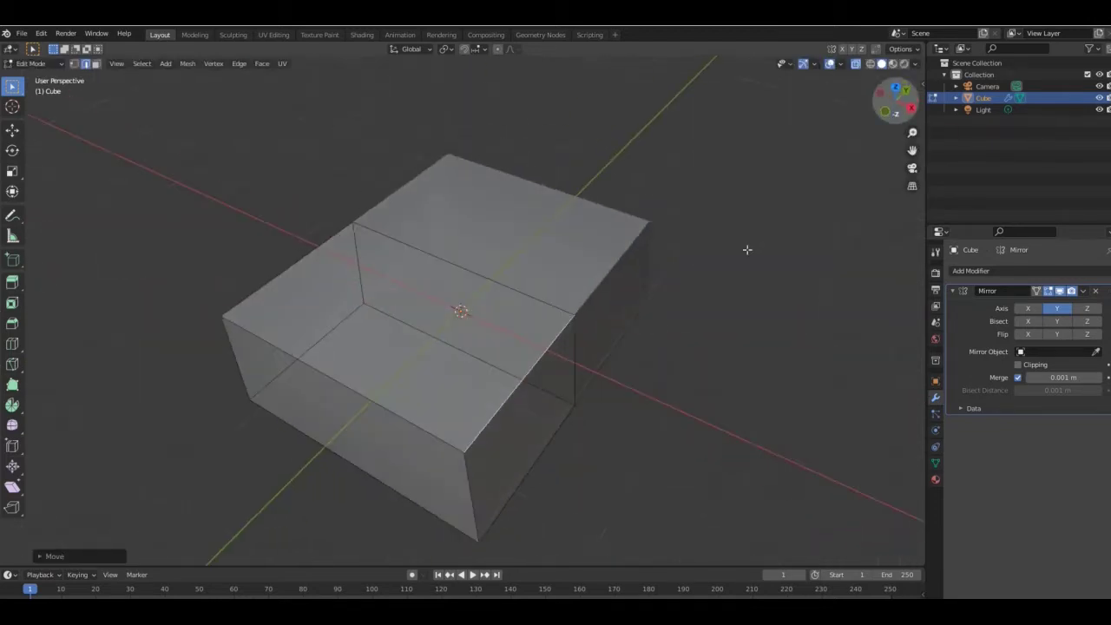
{"action": "left_click", "coordinate": [895, 88]}
{"action": "key", "text": "g"}
{"action": "right_click", "coordinate": [602, 368]}
{"action": "key", "text": "g"}
{"action": "key", "text": "x"}
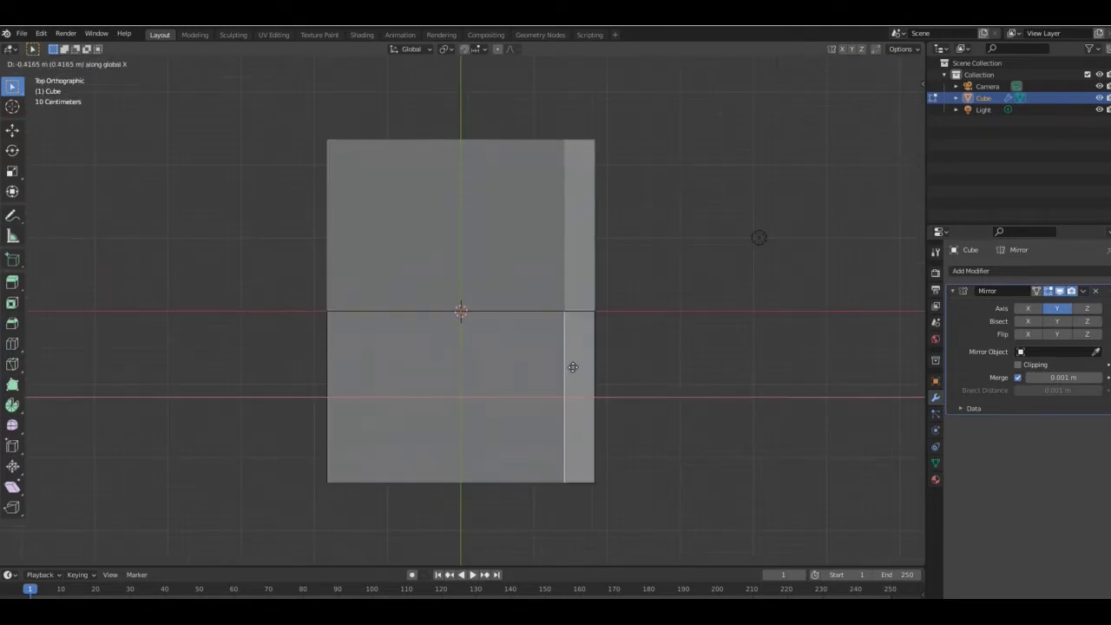
Inset the half box's top face slightly and extrude it upward to form a narrower second tier
{"action": "key", "text": "a"}
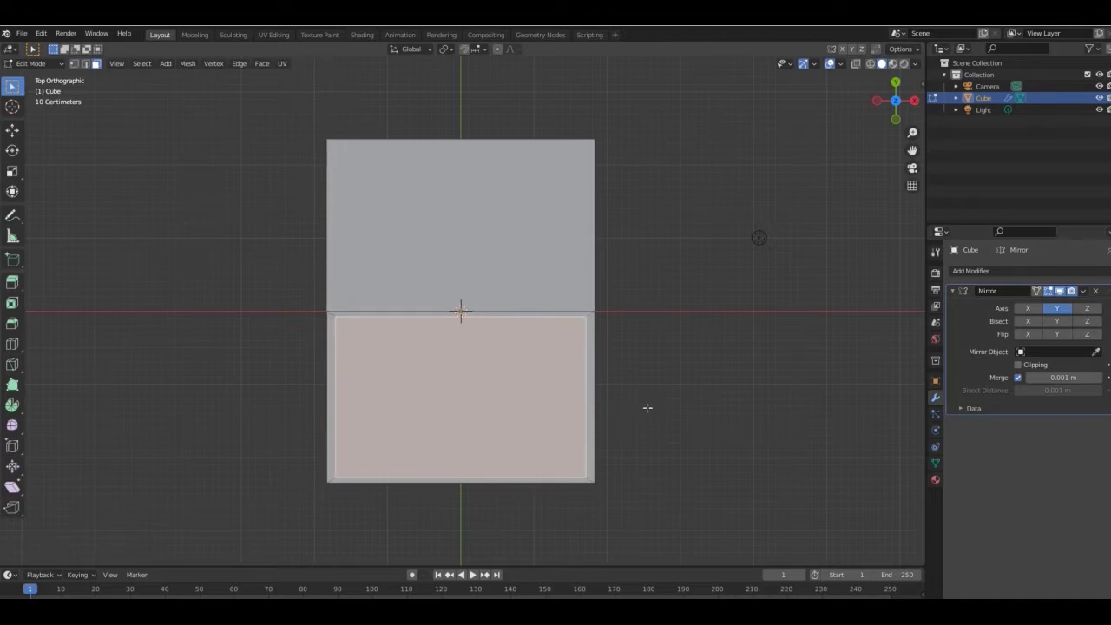
{"action": "left_click", "coordinate": [647, 403]}
{"action": "middle_click_drag", "start_coordinate": [647, 403], "coordinate": [907, 113]}
{"action": "key", "text": "e"}
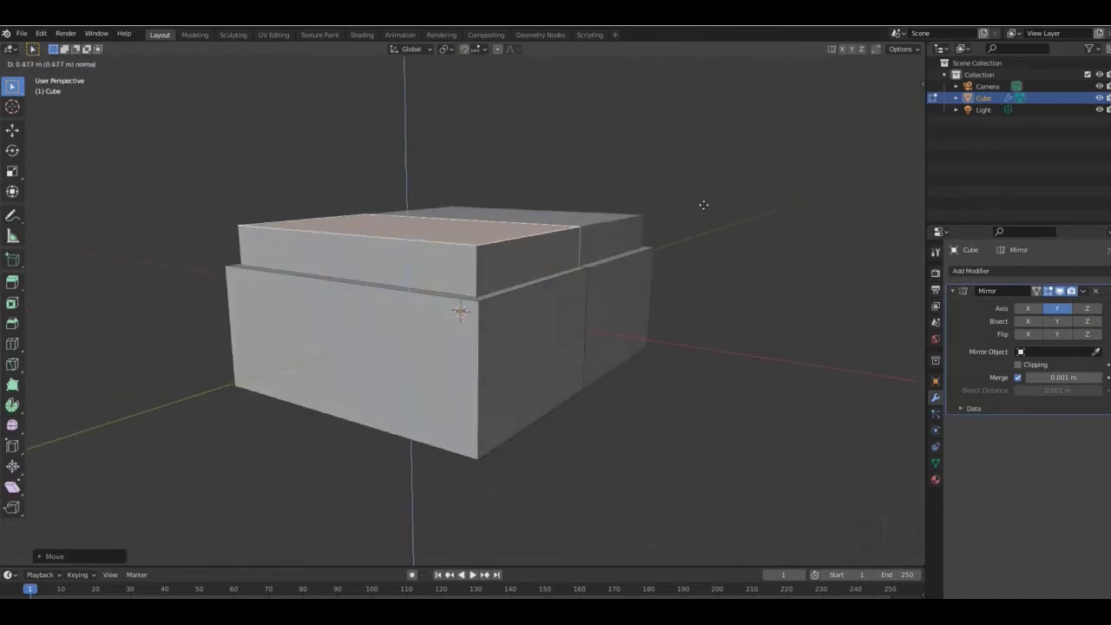
{"action": "left_click", "coordinate": [706, 147]}
{"action": "middle_click_drag", "start_coordinate": [705, 147], "coordinate": [697, 258]}
Try to inset the second tier's top face and shift it toward the mirror plane
{"action": "key", "text": "i"}
{"action": "left_click", "coordinate": [654, 250]}
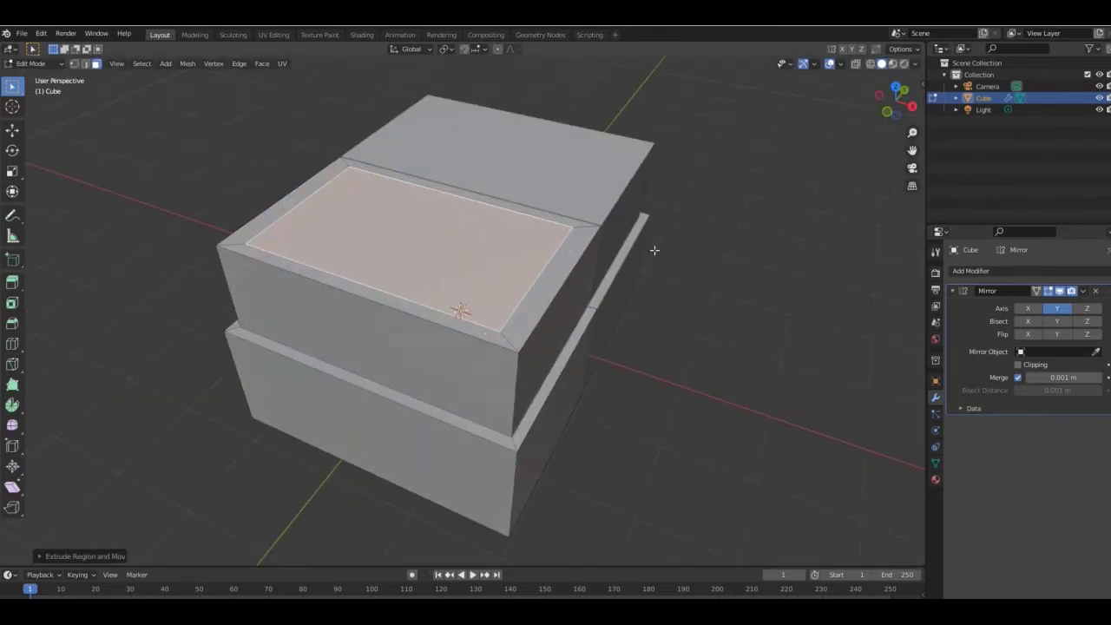
{"action": "left_click_drag", "start_coordinate": [894, 99], "coordinate": [794, 168]}
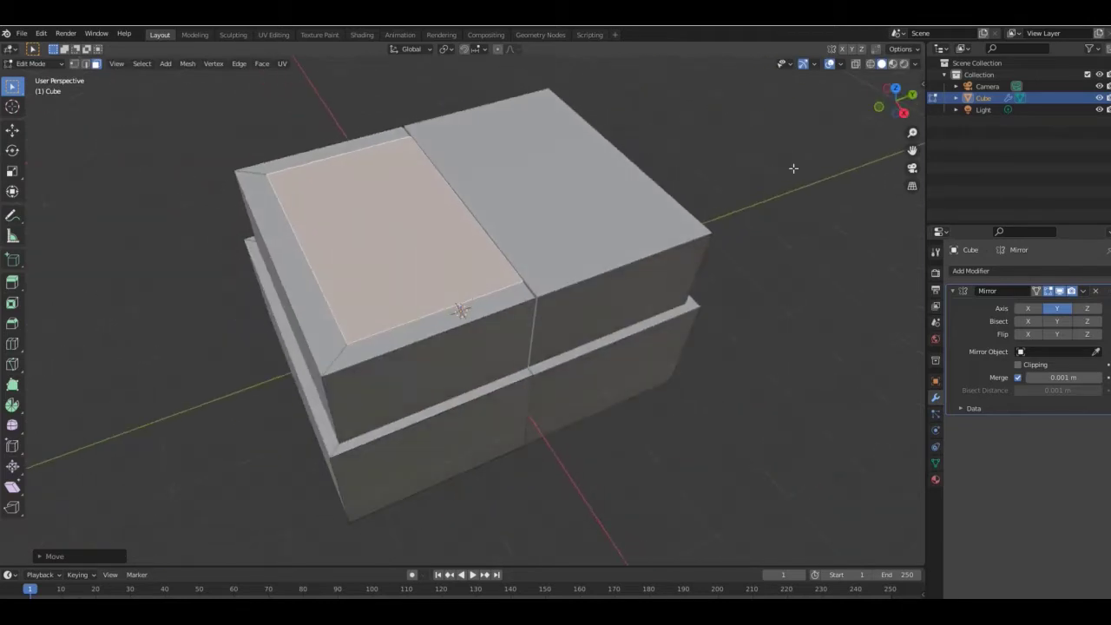
{"action": "key", "text": "ctrl+z"}
{"action": "key", "text": "ctrl+z"}
Shrink a new top face on the second tier and extrude it upward to form a tall third tier
{"action": "key", "text": "e"}
{"action": "key", "text": "s"}
{"action": "left_click", "coordinate": [655, 214]}
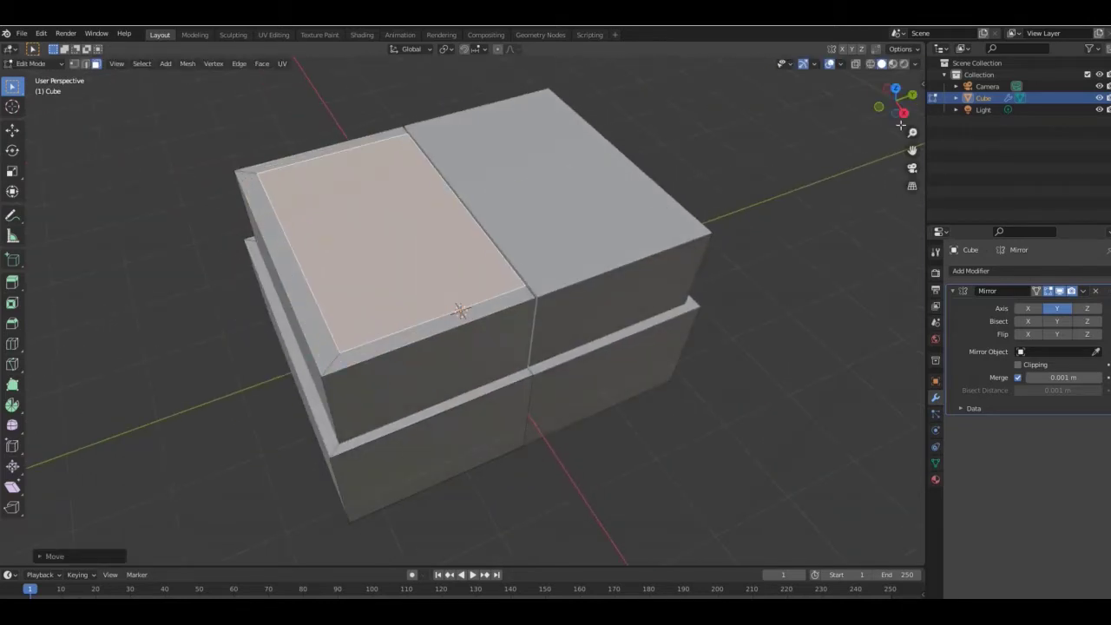
{"action": "key", "text": "e"}
{"action": "left_click_drag", "start_coordinate": [901, 119], "coordinate": [867, 138]}
{"action": "left_click", "coordinate": [692, 117]}
Subdivide the third tier's top face and inset its two outer quarters individually with a thickness of about 0.13 m
{"action": "right_click", "coordinate": [382, 165]}
{"action": "left_click", "coordinate": [382, 165]}
{"action": "left_click", "coordinate": [353, 192]}
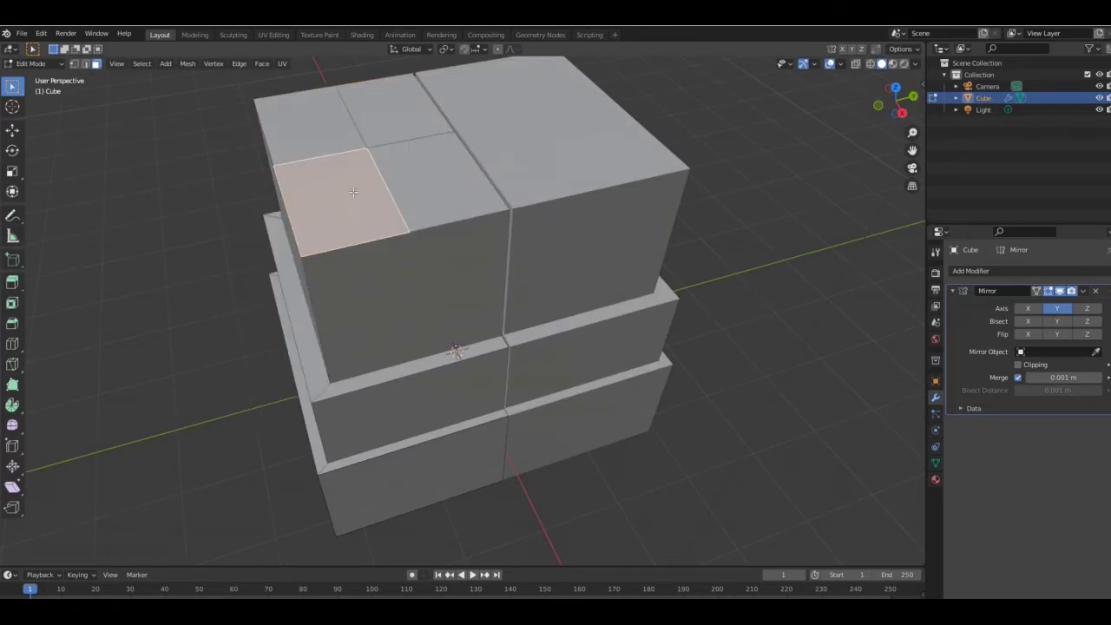
{"action": "left_click", "coordinate": [326, 128], "text": "shift"}
{"action": "left_click", "coordinate": [87, 562]}
{"action": "left_click", "coordinate": [106, 539]}
Extrude the two inset corner faces upward to form square corner towers
{"action": "key", "text": "KP_3"}
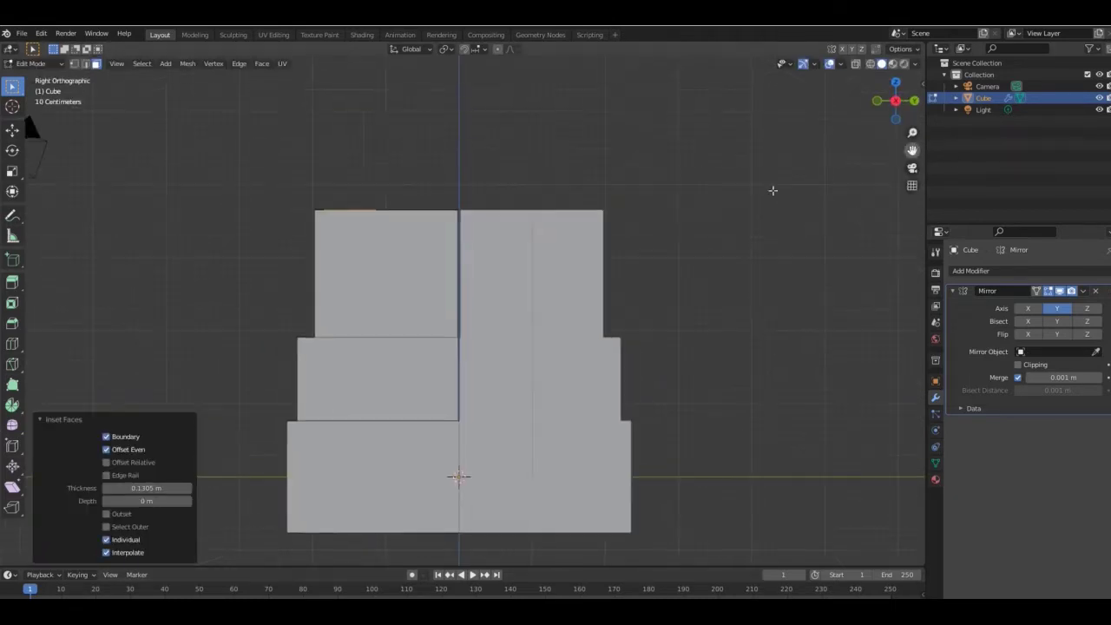
{"action": "left_click", "coordinate": [723, 100]}
{"action": "middle_click_drag", "start_coordinate": [723, 101], "coordinate": [721, 164]}
Move the third tier's inner edges onto the mirror plane to close the gap at the center seam
{"action": "left_click", "coordinate": [434, 325]}
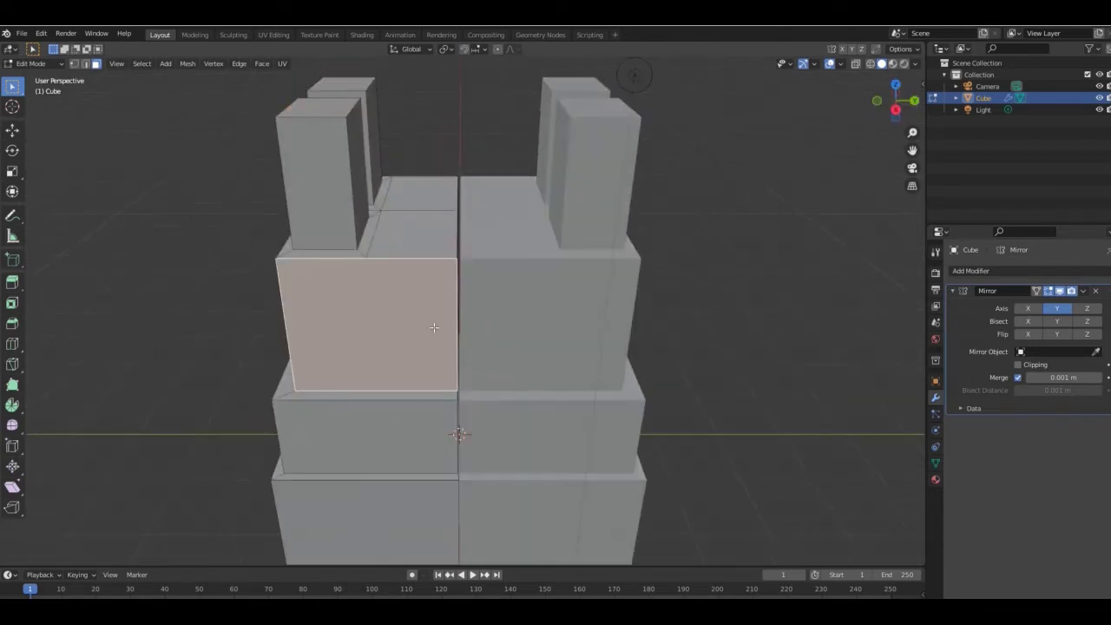
{"action": "left_click", "coordinate": [85, 63]}
{"action": "key", "text": "alt+a"}
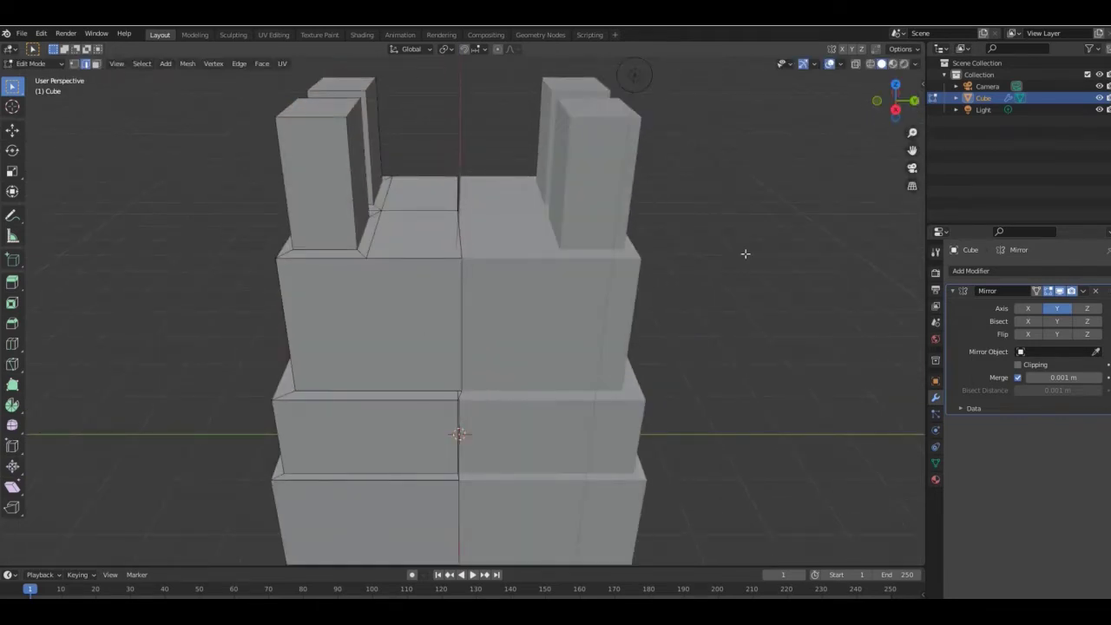
{"action": "middle_click_drag", "start_coordinate": [745, 254], "coordinate": [539, 469]}
{"action": "left_click", "coordinate": [455, 396]}
{"action": "scroll", "coordinate": [552, 425], "scroll_direction": "down", "scroll_amount": 3}
Inset the top faces of the two corner towers and extrude them upward into narrower, taller tower sections
{"action": "left_click", "coordinate": [347, 191]}
{"action": "left_click", "coordinate": [403, 249], "text": "shift"}
{"action": "key", "text": "KP_1"}
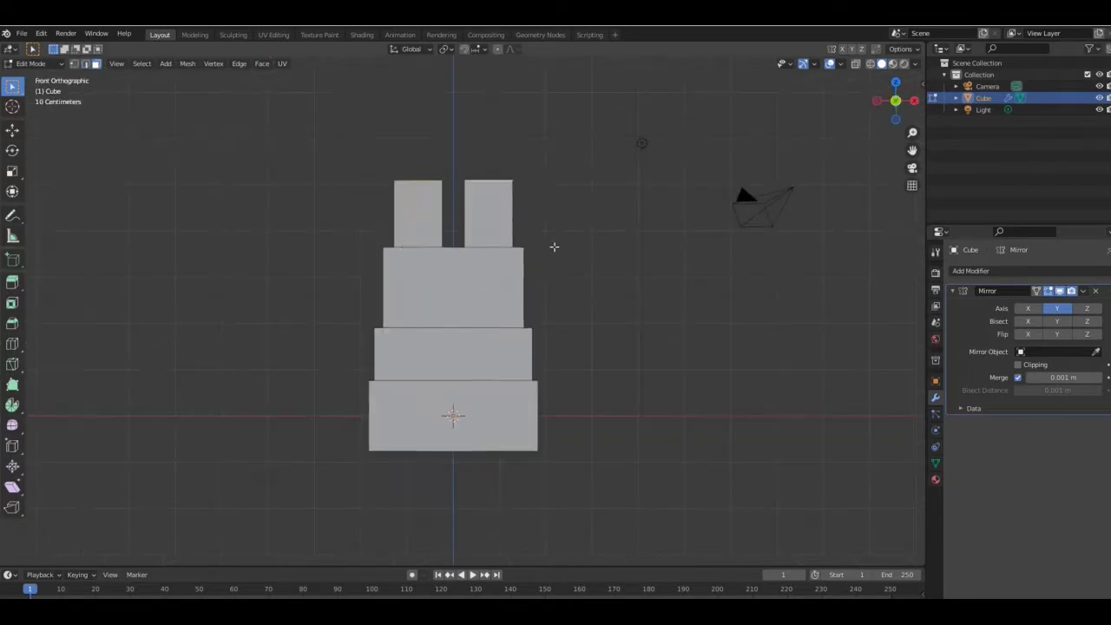
{"action": "key", "text": "i"}
{"action": "left_click", "coordinate": [546, 243]}
{"action": "key", "text": "e"}
{"action": "left_click", "coordinate": [550, 139]}
{"action": "middle_click_drag", "start_coordinate": [550, 139], "coordinate": [553, 209], "text": "shift"}
Add two short stepped collars on the tower tops by repeated inset and extrude, the first about 0.18 m high
{"action": "key", "text": "i"}
{"action": "left_click", "coordinate": [777, 150]}
{"action": "key", "text": "e"}
{"action": "left_click", "coordinate": [774, 143]}
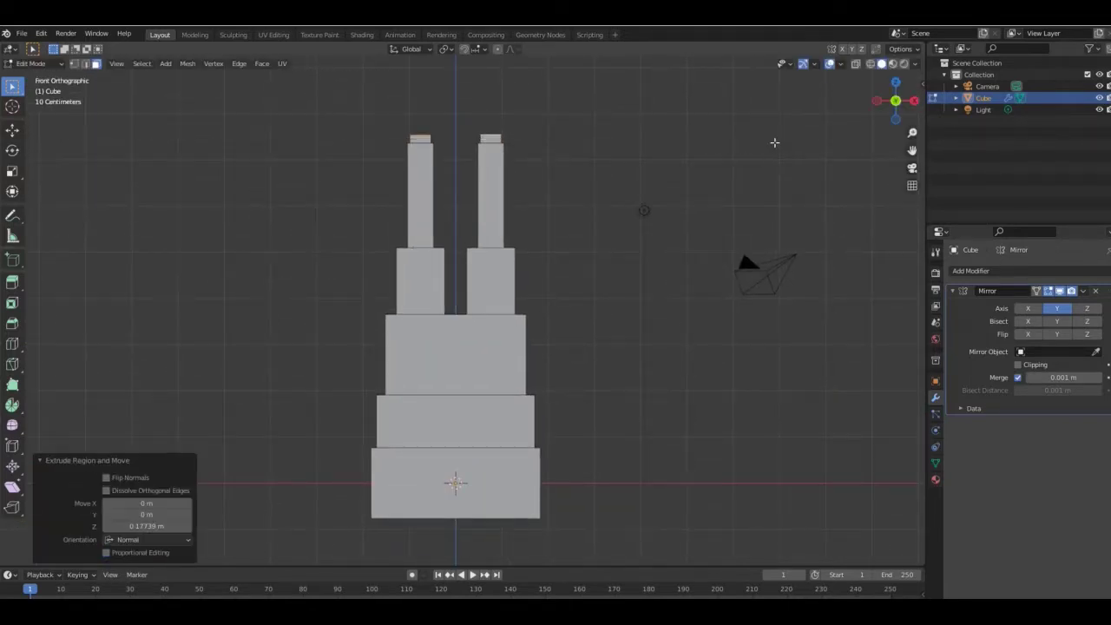
{"action": "key", "text": "i"}
{"action": "left_click", "coordinate": [773, 142]}
{"action": "key", "text": "e"}
{"action": "left_click", "coordinate": [773, 138]}
Inset the collar tops and extrude them upward into tall, slim spires
{"action": "key", "text": "i"}
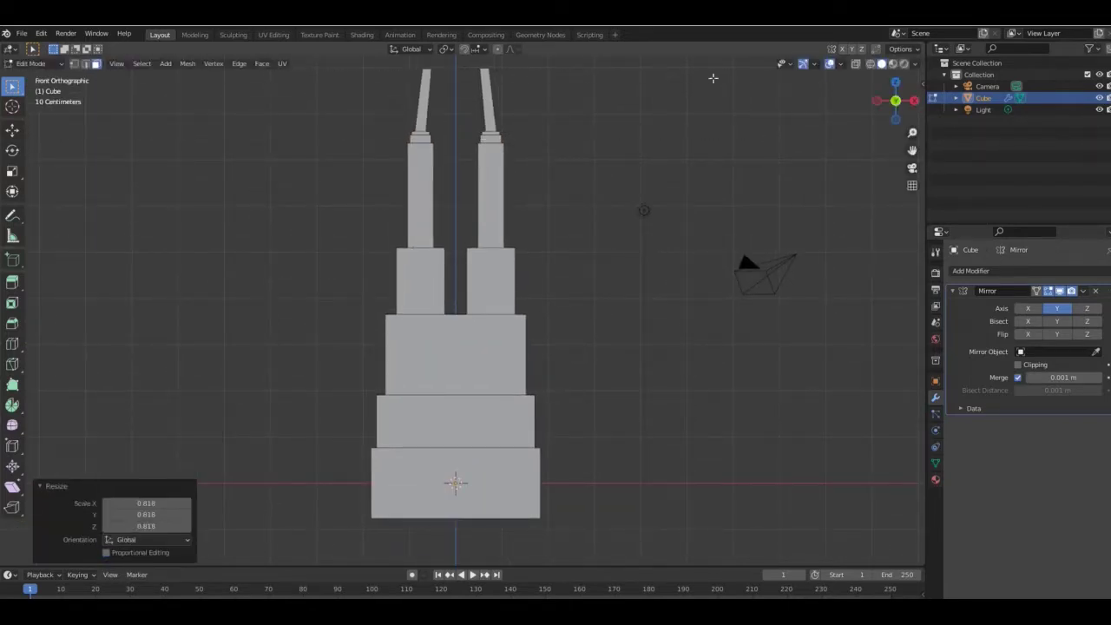
{"action": "left_click", "coordinate": [707, 126]}
{"action": "middle_click_drag", "start_coordinate": [707, 127], "coordinate": [660, 217]}
{"action": "middle_click_drag", "start_coordinate": [618, 320], "coordinate": [553, 246]}
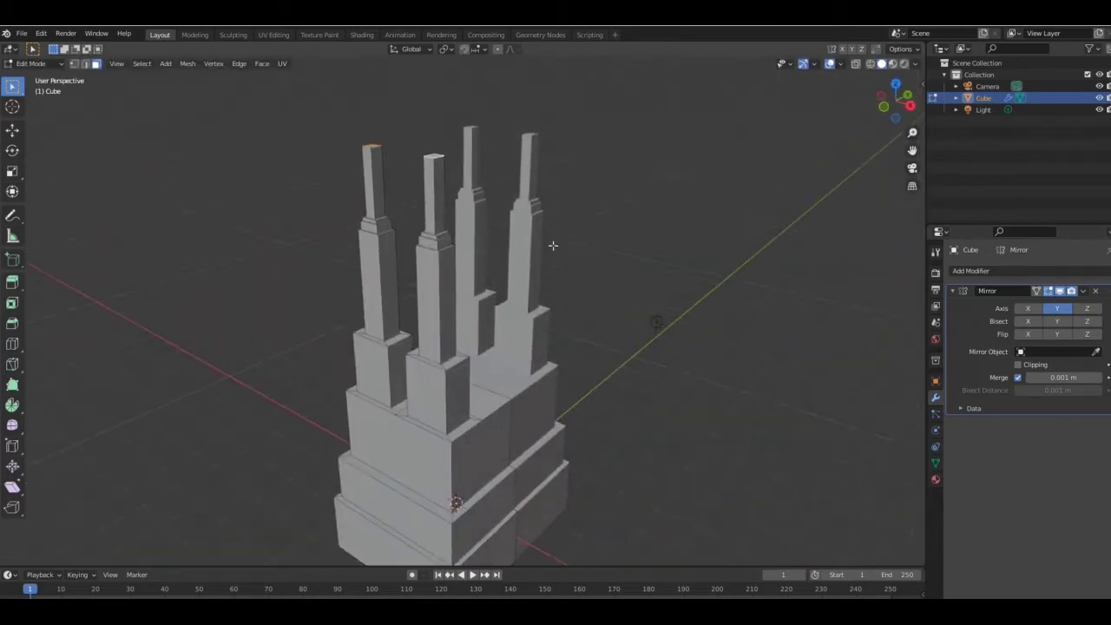
Return to Object Mode and apply smooth shading to the building
{"action": "key", "text": "Tab"}
{"action": "right_click", "coordinate": [446, 235]}
{"action": "left_click", "coordinate": [446, 248]}
In front view, add vertical loop cuts close to both outer sides of the two lowest tiers
{"action": "left_click", "coordinate": [882, 110]}
{"action": "left_click_drag", "start_coordinate": [912, 150], "coordinate": [928, 63]}
{"action": "key", "text": "Tab"}
{"action": "key", "text": "ctrl+r"}
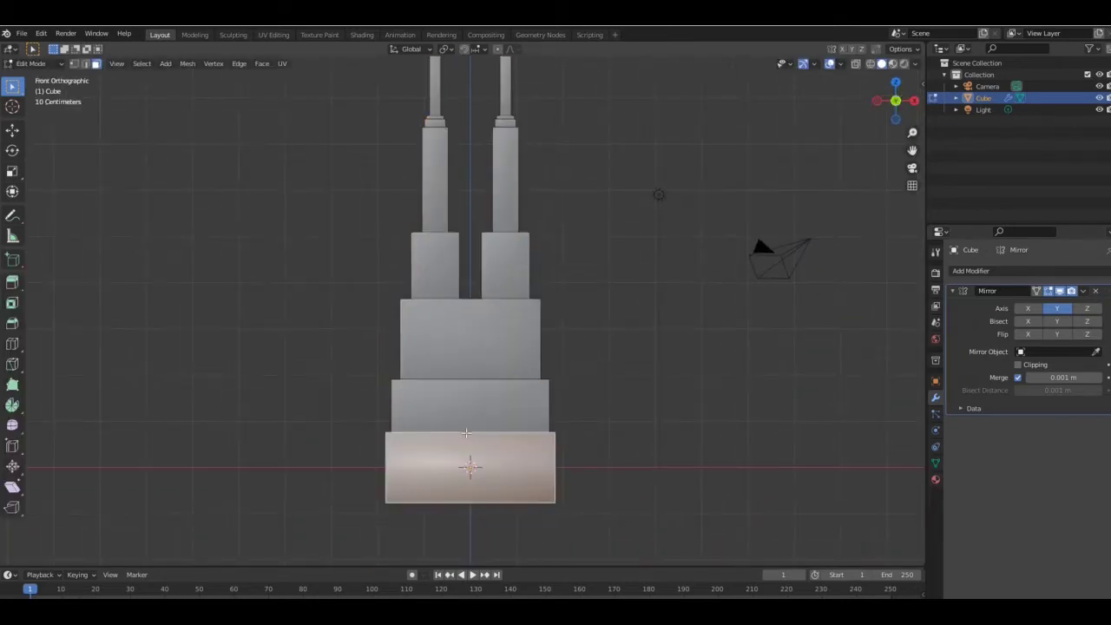
{"action": "left_click", "coordinate": [391, 433]}
{"action": "key", "text": "ctrl+r"}
{"action": "left_click", "coordinate": [445, 431]}
{"action": "left_click", "coordinate": [520, 429]}
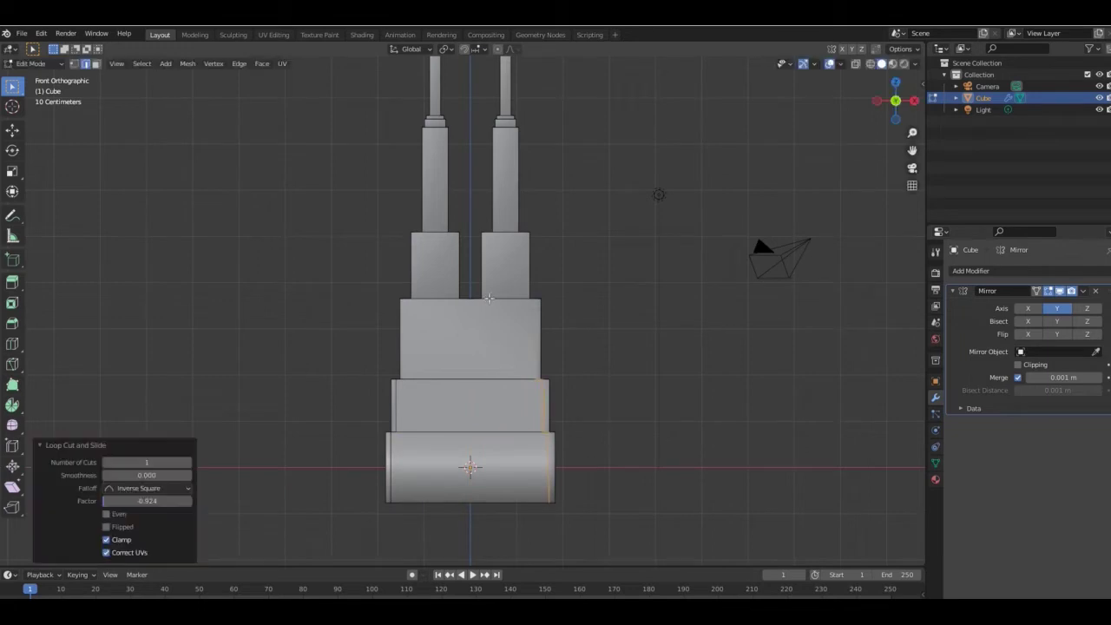
Add vertical loop cuts close to both side edges of each corner tower
{"action": "key", "text": "ctrl+r"}
{"action": "left_click", "coordinate": [492, 297]}
{"action": "left_click", "coordinate": [503, 249]}
{"action": "key", "text": "ctrl+r"}
{"action": "left_click", "coordinate": [505, 234]}
{"action": "left_click", "coordinate": [487, 235]}
{"action": "key", "text": "ctrl+r"}
{"action": "left_click", "coordinate": [436, 232]}
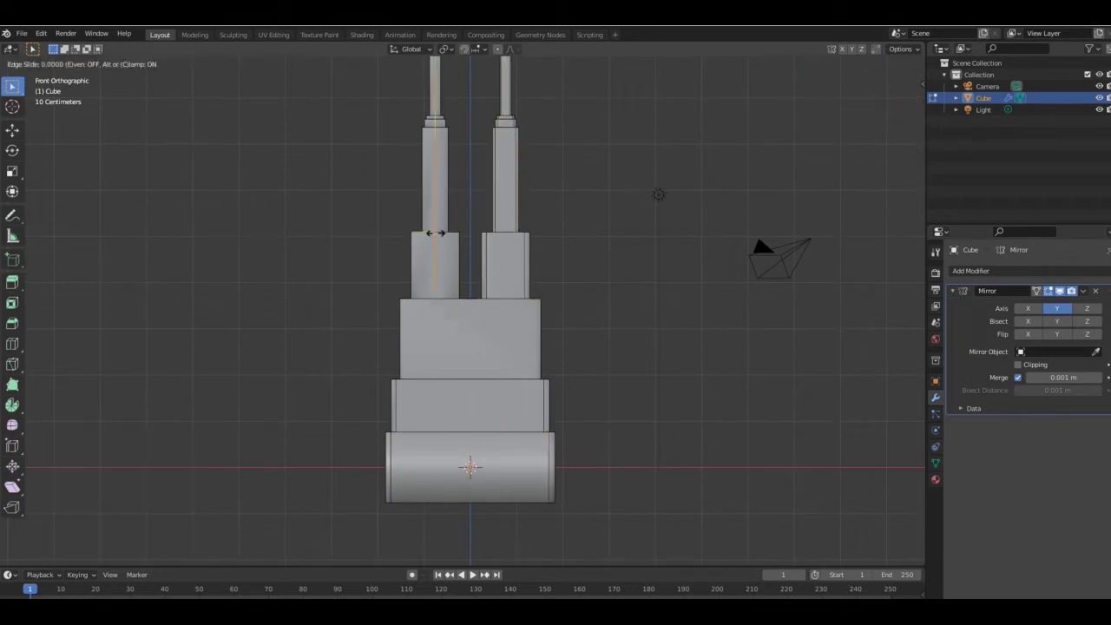
{"action": "left_click", "coordinate": [438, 230]}
{"action": "left_click", "coordinate": [420, 268]}
Try to add a vertical loop cut down the middle of the lower tiers
{"action": "key", "text": "ctrl+r"}
{"action": "left_click", "coordinate": [457, 382]}
{"action": "left_click", "coordinate": [442, 394]}
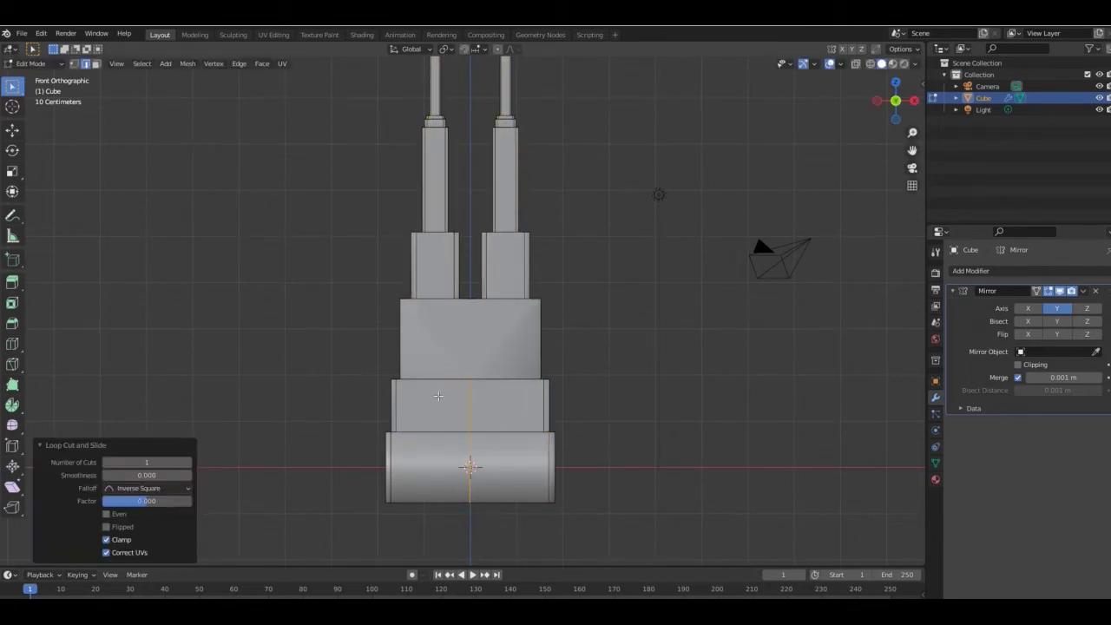
{"action": "key", "text": "ctrl+z"}
Try to add a loop cut beside the center seam and slide an edge of the base
{"action": "middle_click_drag", "start_coordinate": [442, 394], "coordinate": [394, 294]}
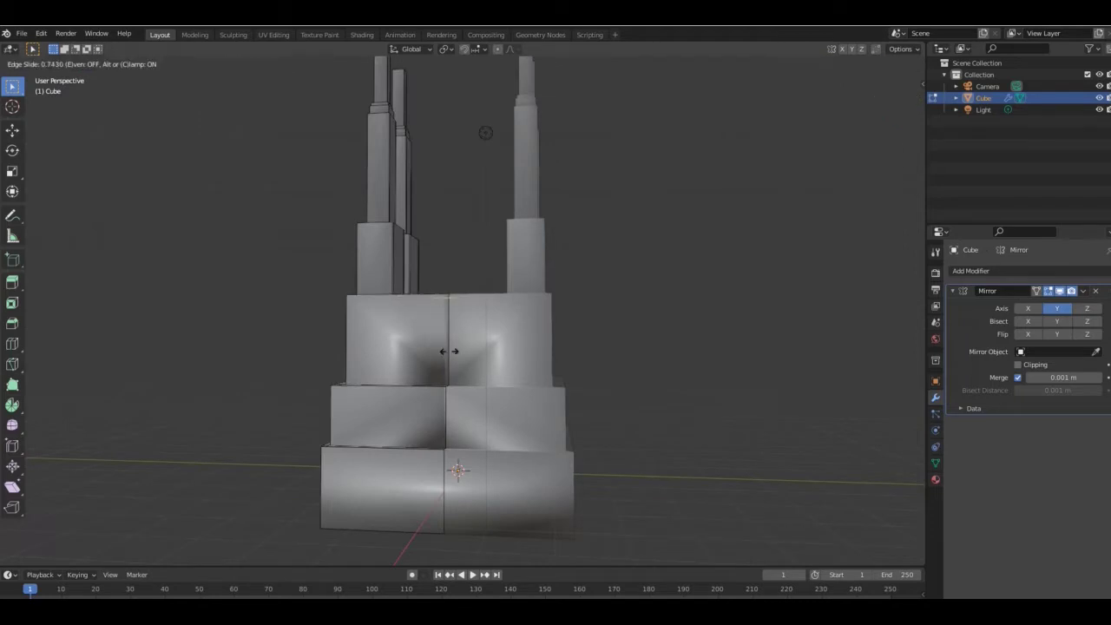
{"action": "left_click", "coordinate": [351, 336]}
{"action": "mouse_move", "coordinate": [876, 110]}
{"action": "left_mouse_down"}
{"action": "mouse_move", "coordinate": [937, 114]}
{"action": "mouse_move", "coordinate": [844, 113]}
{"action": "mouse_move", "coordinate": [896, 106]}
{"action": "mouse_move", "coordinate": [833, 122]}
{"action": "mouse_move", "coordinate": [911, 114]}
{"action": "mouse_move", "coordinate": [885, 109]}
{"action": "left_mouse_up"}
{"action": "left_click", "coordinate": [491, 538]}
{"action": "key", "text": "g"}
{"action": "key", "text": "g"}
{"action": "left_click", "coordinate": [528, 524]}
{"action": "key", "text": "ctrl+z"}
Add a Subdivision Surface modifier to the building with four viewport levels
{"action": "key", "text": "Tab"}
{"action": "left_click", "coordinate": [995, 270]}
{"action": "left_click", "coordinate": [898, 487]}
{"action": "left_click", "coordinate": [1101, 457]}
{"action": "left_click", "coordinate": [1101, 458]}
{"action": "left_click", "coordinate": [1101, 457]}
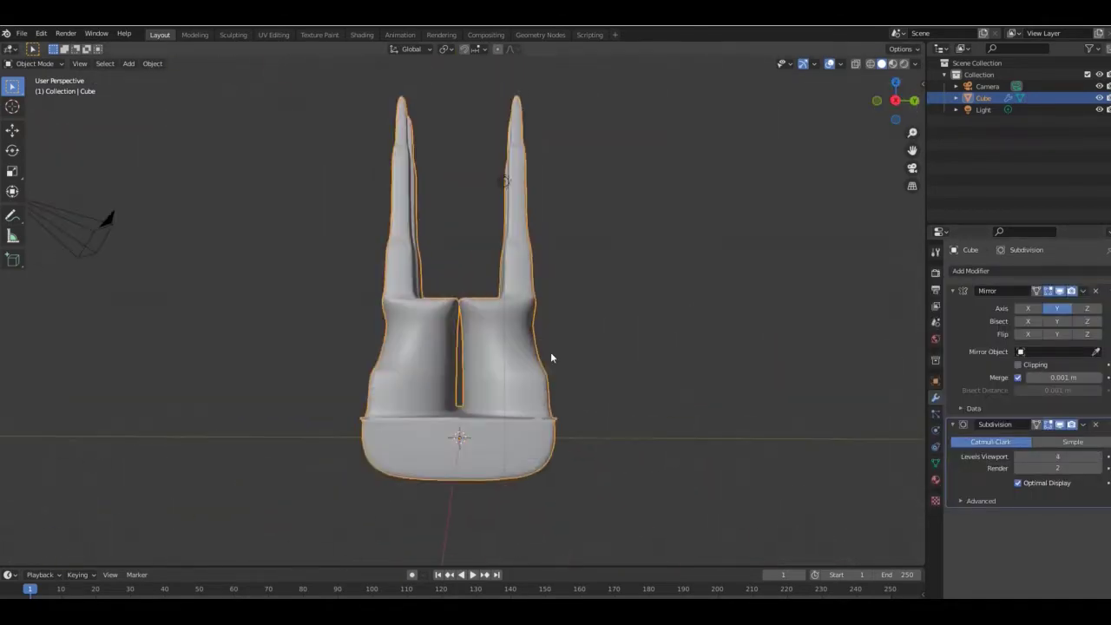
Add a loop cut slid against the center seam and another near the bottom of the second tier
{"action": "key", "text": "Tab"}
{"action": "key", "text": "ctrl+r"}
{"action": "left_click", "coordinate": [454, 370]}
{"action": "left_click", "coordinate": [466, 372]}
{"action": "key", "text": "ctrl+r"}
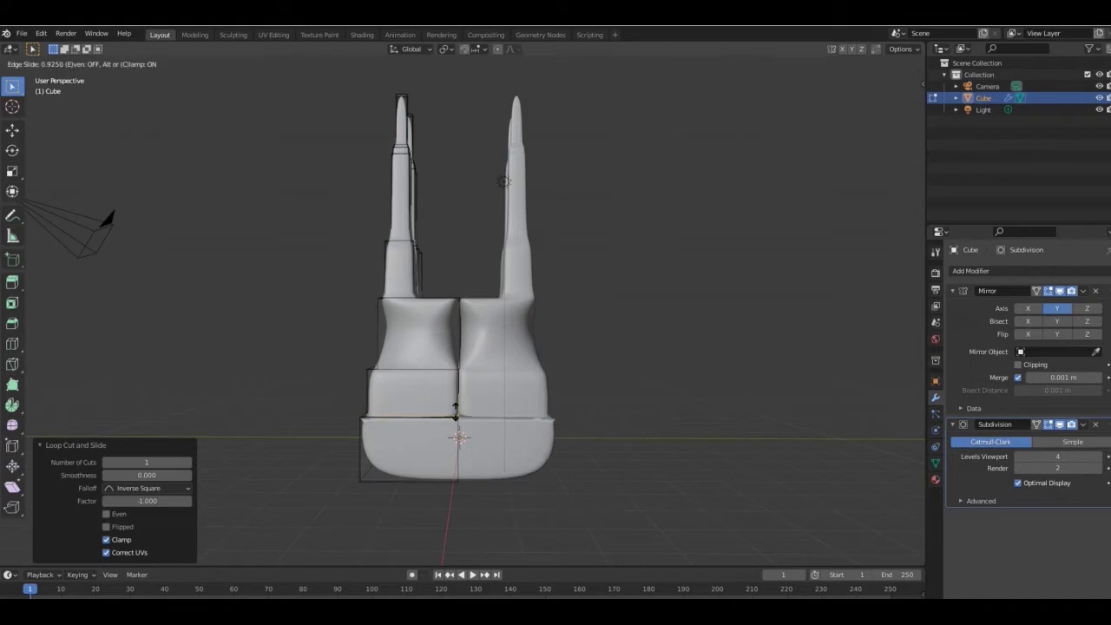
{"action": "key", "text": "alt+a"}
Add supporting loop cuts near the outer side of the third tier
{"action": "middle_click_drag", "start_coordinate": [429, 299], "coordinate": [449, 323]}
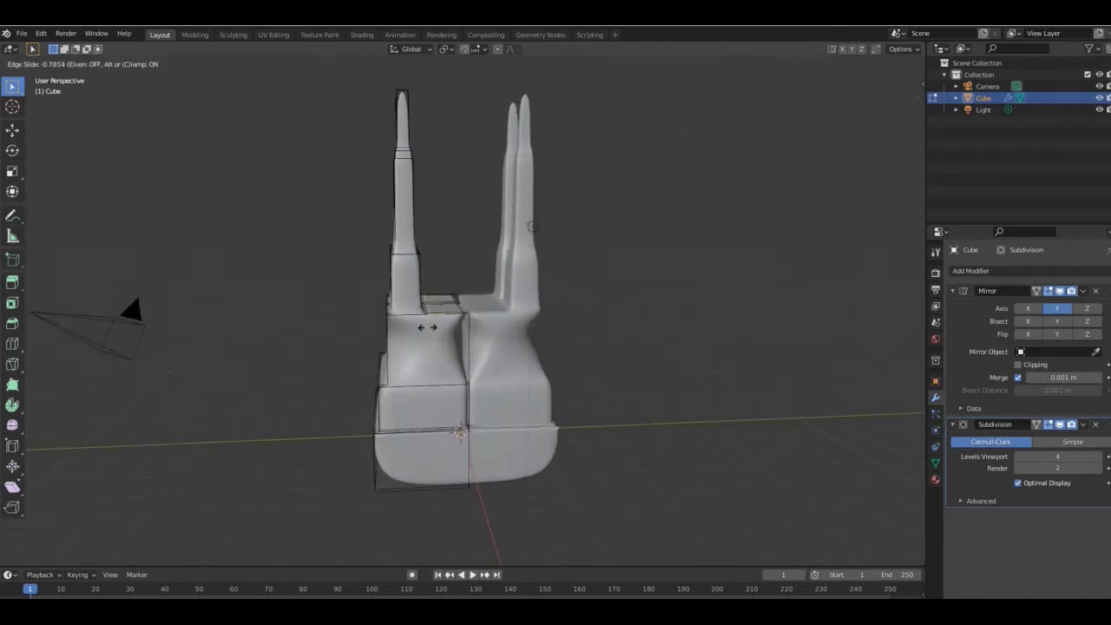
{"action": "left_click", "coordinate": [409, 314]}
{"action": "left_click", "coordinate": [399, 317]}
{"action": "key", "text": "ctrl+r"}
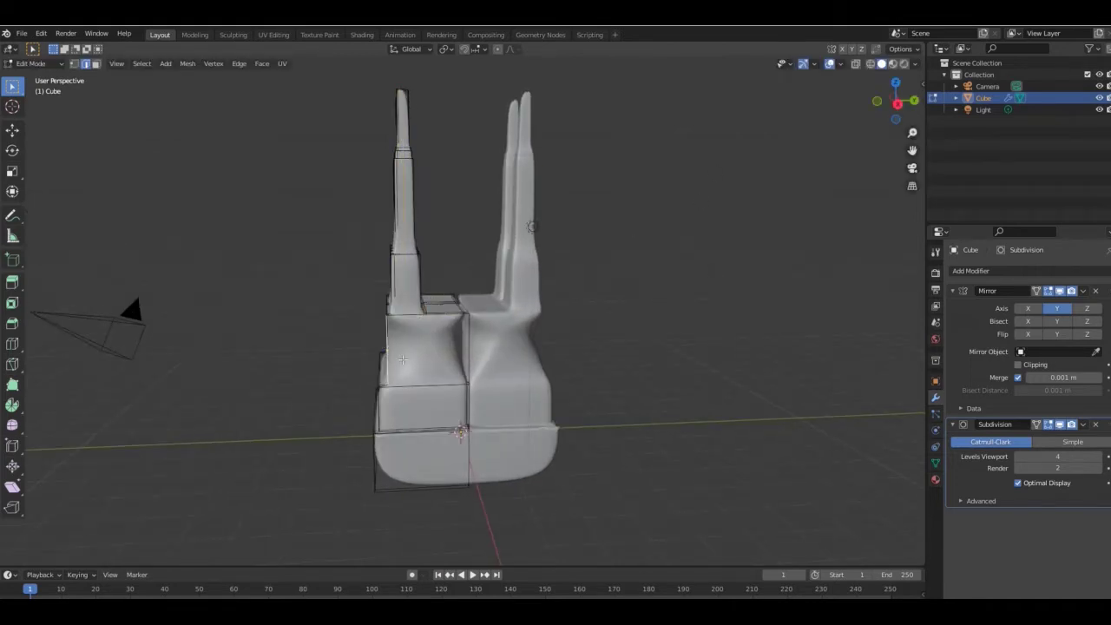
{"action": "left_click", "coordinate": [391, 352]}
{"action": "left_click", "coordinate": [390, 352]}
{"action": "key", "text": "alt+a"}
Add a loop cut around the base tier close to its bottom edge, with a slide factor of 0.979
{"action": "left_click_drag", "start_coordinate": [907, 94], "coordinate": [392, 321]}
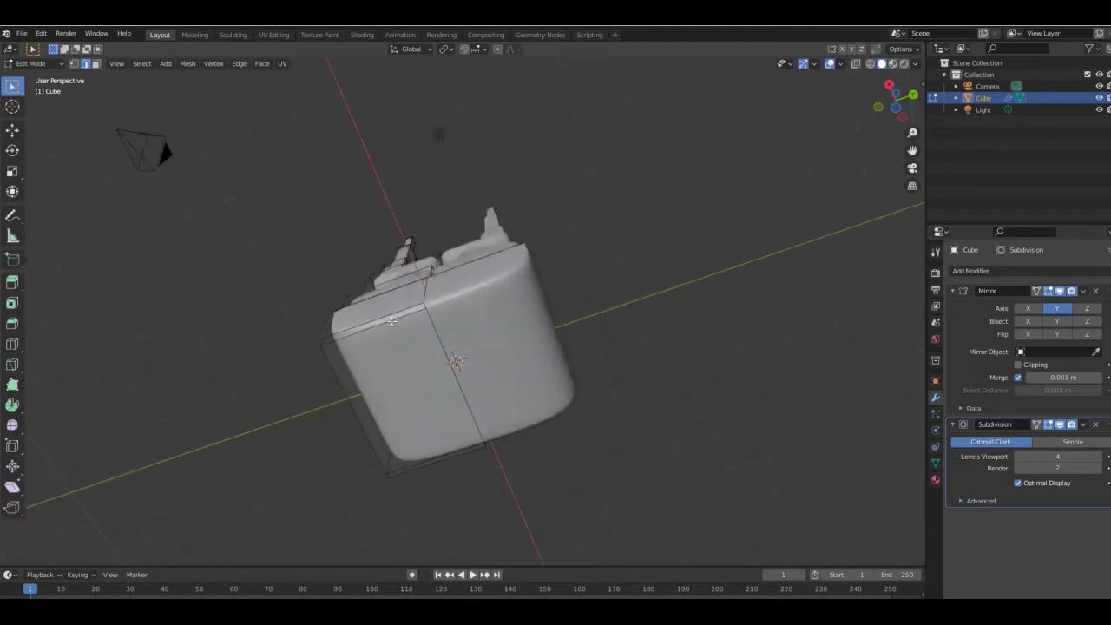
{"action": "left_click", "coordinate": [337, 350]}
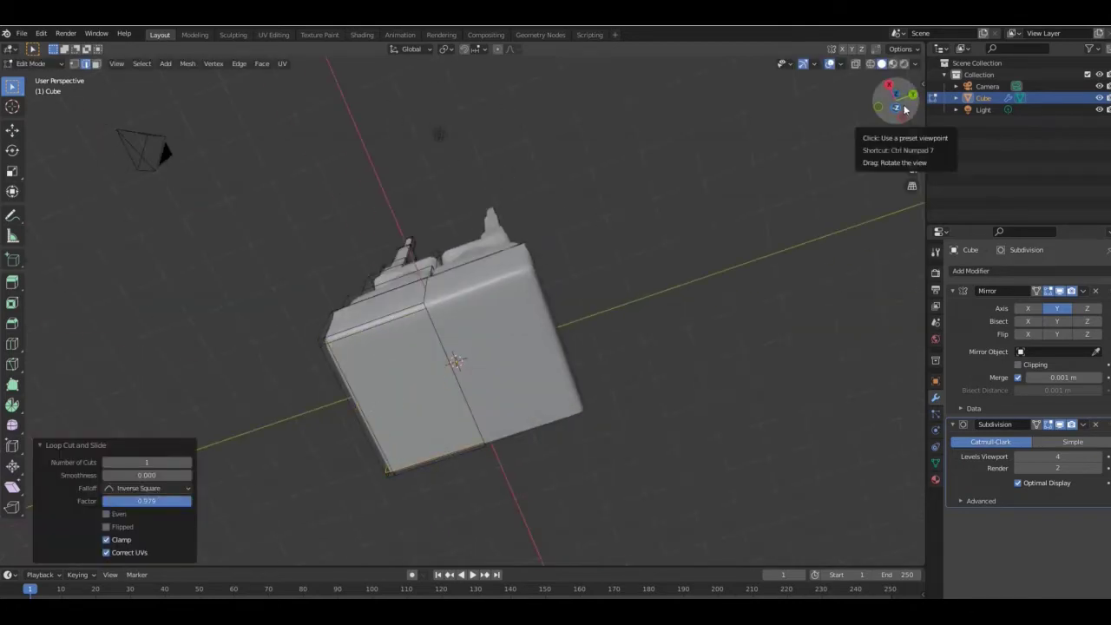
Scale the selected building geometry by 0.427, shift it along the Y axis, and use five viewport subdivision levels
{"action": "key", "text": "Tab"}
{"action": "left_click_drag", "start_coordinate": [905, 109], "coordinate": [541, 238]}
{"action": "key", "text": "Tab"}
{"action": "left_click", "coordinate": [486, 257]}
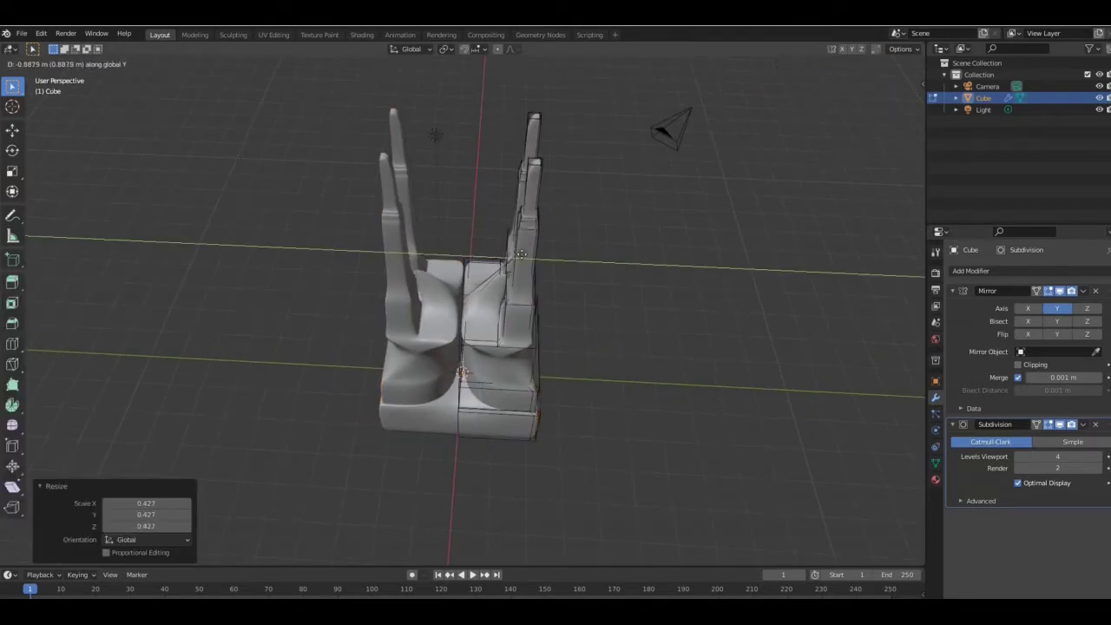
{"action": "left_click", "coordinate": [496, 303]}
{"action": "left_click_drag", "start_coordinate": [896, 101], "coordinate": [846, 91]}
{"action": "key", "text": "Tab"}
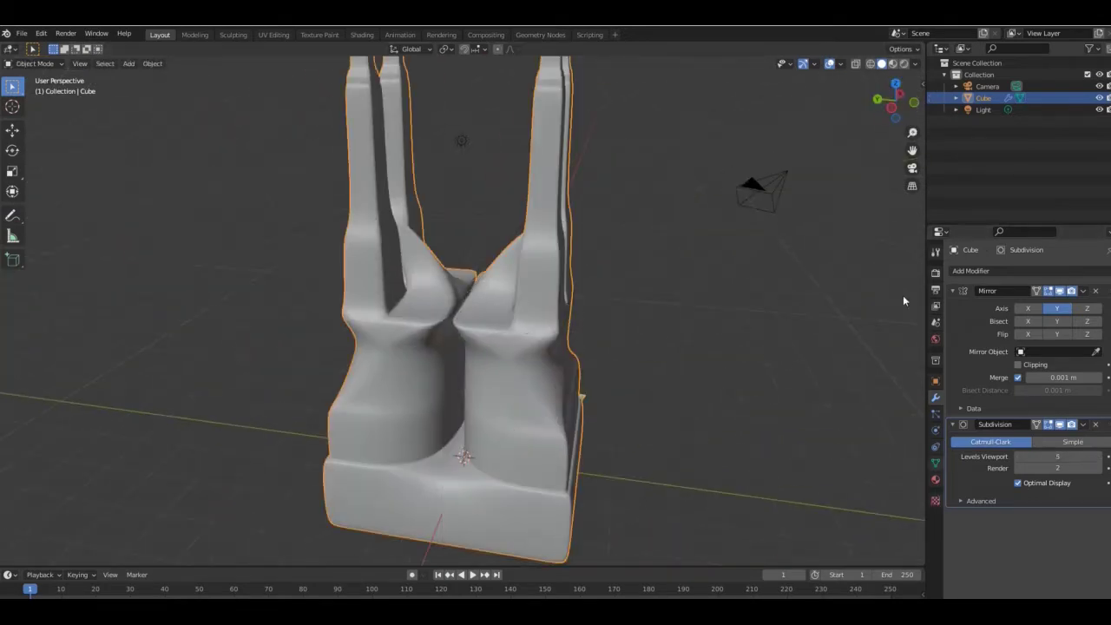
Preview materials in the viewport and make the building's material fully metallic with a roughness of 0.069
{"action": "left_click", "coordinate": [892, 64]}
{"action": "left_click", "coordinate": [936, 480]}
{"action": "left_click_drag", "start_coordinate": [1033, 523], "coordinate": [1108, 523]}
{"action": "left_click_drag", "start_coordinate": [1084, 566], "coordinate": [1049, 567]}
{"action": "left_click_drag", "start_coordinate": [895, 101], "coordinate": [641, 99]}
{"action": "scroll", "coordinate": [868, 130], "scroll_direction": "down", "scroll_amount": 2}
Add a UV sphere, raise it between the tower tops, and scale it by 0.759
{"action": "key", "text": "shift+a"}
{"action": "mouse_move", "coordinate": [719, 174]}
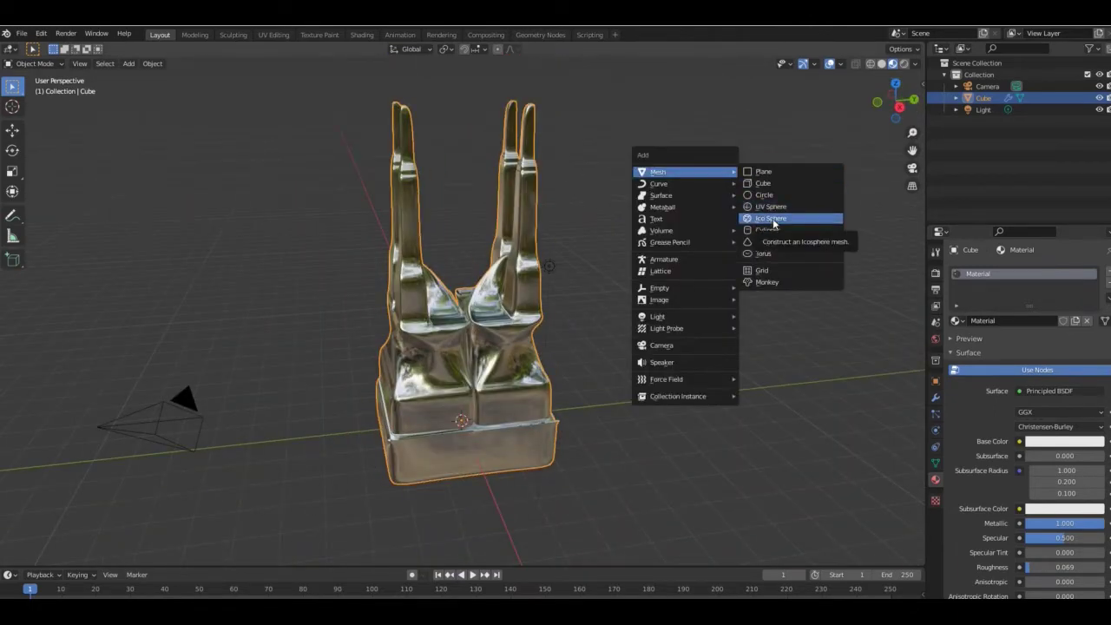
{"action": "left_click", "coordinate": [771, 207]}
{"action": "left_click_drag", "start_coordinate": [460, 384], "coordinate": [460, 126]}
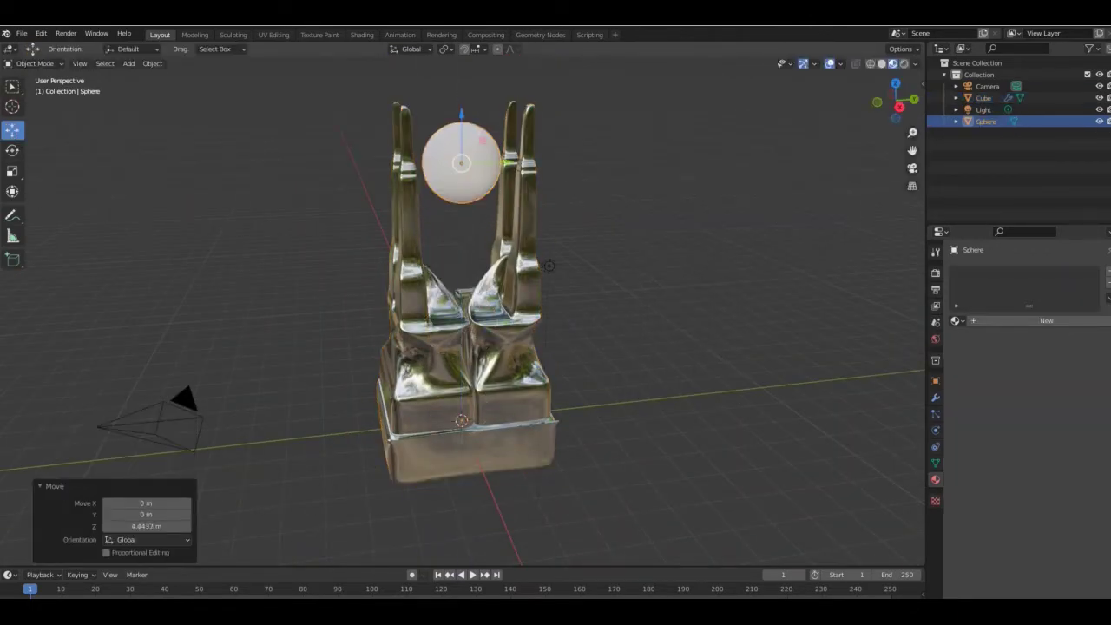
{"action": "left_click", "coordinate": [935, 462]}
{"action": "left_click", "coordinate": [969, 500]}
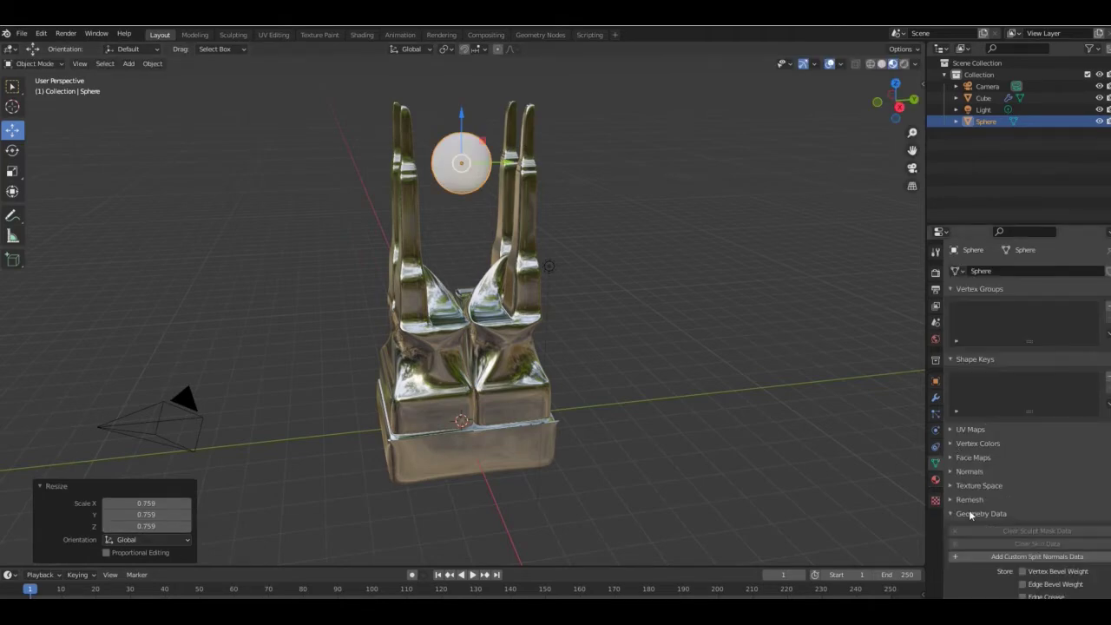
{"action": "left_click", "coordinate": [970, 501]}
Try a Wireframe modifier on the sphere, then delete the sphere
{"action": "left_click", "coordinate": [935, 397]}
{"action": "left_click", "coordinate": [977, 271]}
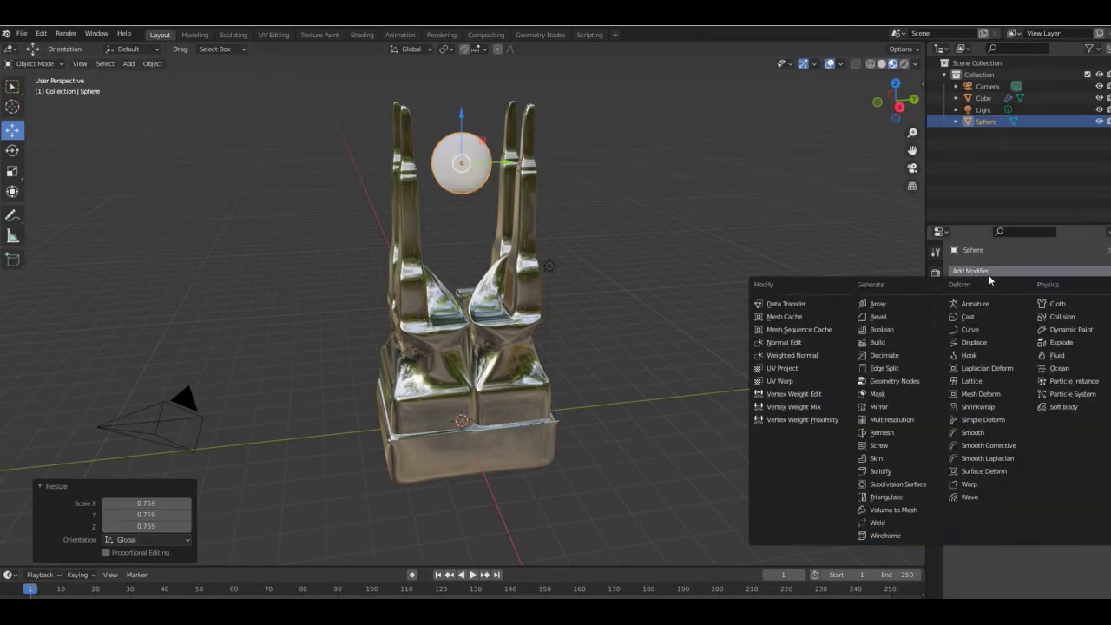
{"action": "left_click", "coordinate": [868, 537]}
{"action": "scroll", "coordinate": [442, 253], "scroll_direction": "up", "scroll_amount": 4}
{"action": "middle_click_drag", "start_coordinate": [486, 252], "coordinate": [516, 363], "text": "shift"}
{"action": "key", "text": "Delete"}
Add a UV sphere with fewer segments and 16 rings, and raise it between the tower tops
{"action": "key", "text": "shift+a"}
{"action": "mouse_move", "coordinate": [638, 160]}
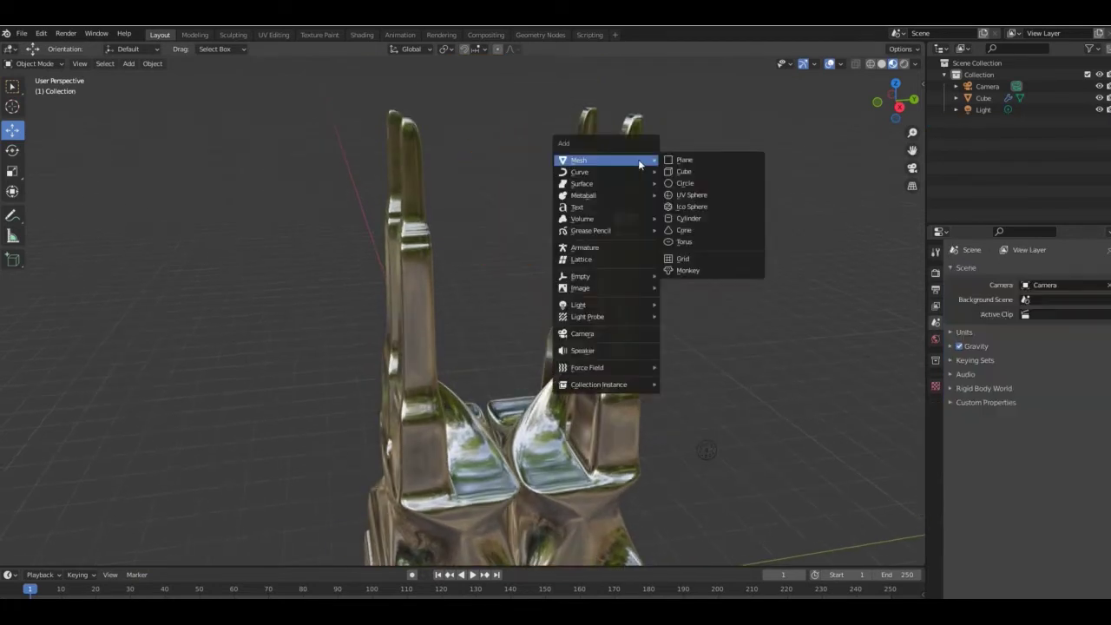
{"action": "left_click", "coordinate": [688, 195]}
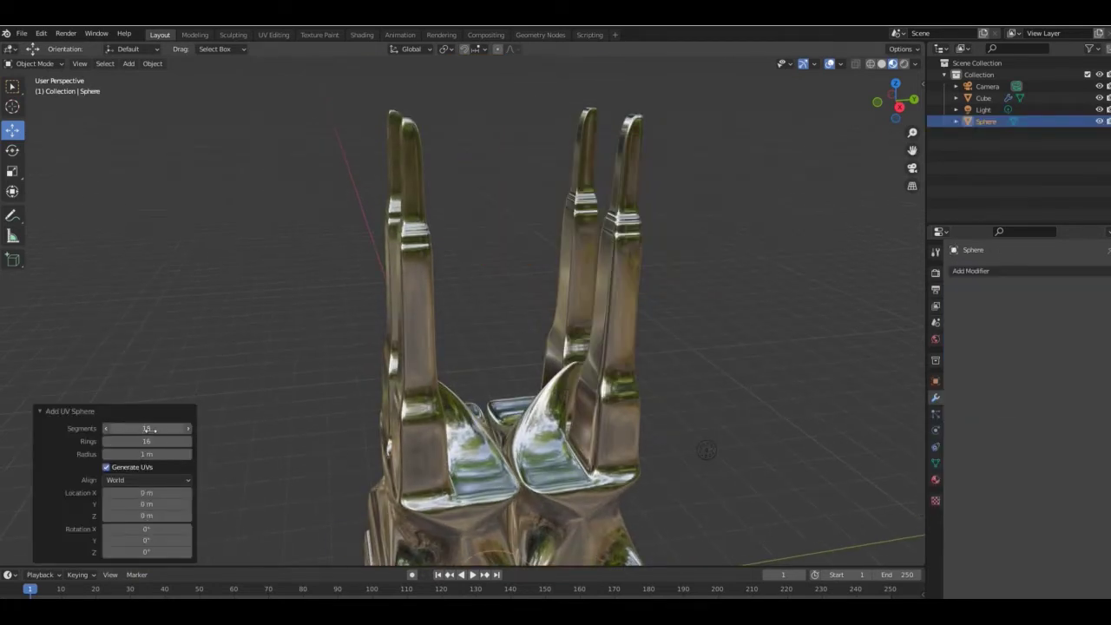
{"action": "scroll", "coordinate": [469, 469], "scroll_direction": "down", "scroll_amount": 4}
{"action": "left_click_drag", "start_coordinate": [487, 494], "coordinate": [493, 212]}
Add a Wireframe modifier to the sphere with a thickness of 0.096 m and a positive offset
{"action": "left_click", "coordinate": [971, 271]}
{"action": "left_click", "coordinate": [883, 536]}
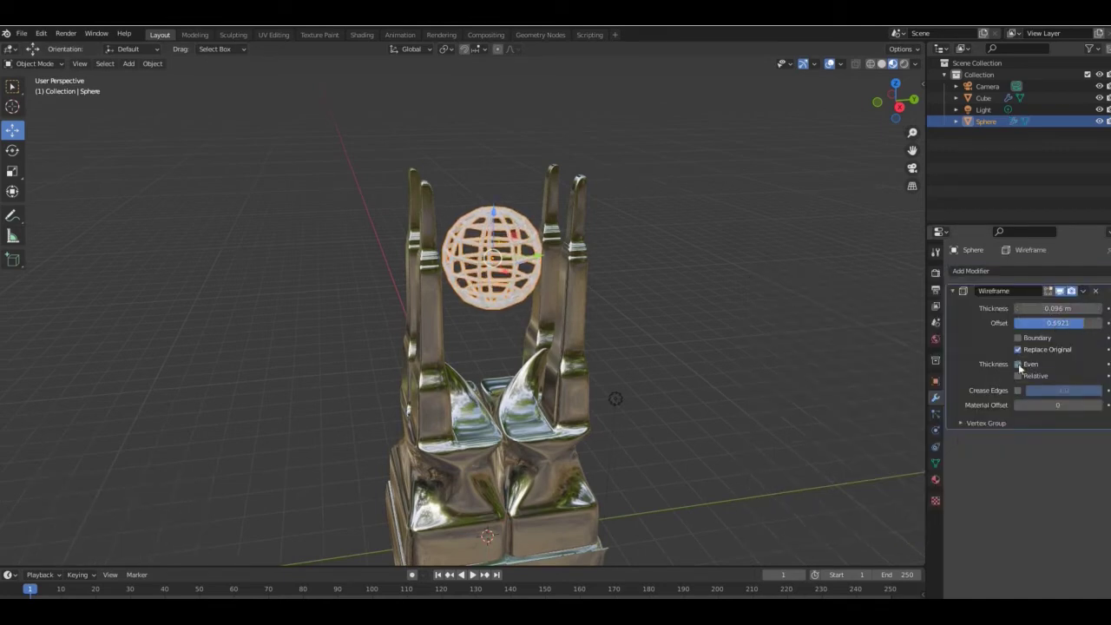
Give the sphere a new material with cyan emission at a strength of 10
{"action": "left_click", "coordinate": [935, 479]}
{"action": "left_click", "coordinate": [1025, 322]}
{"action": "scroll", "coordinate": [1014, 442], "scroll_direction": "down", "scroll_amount": 8}
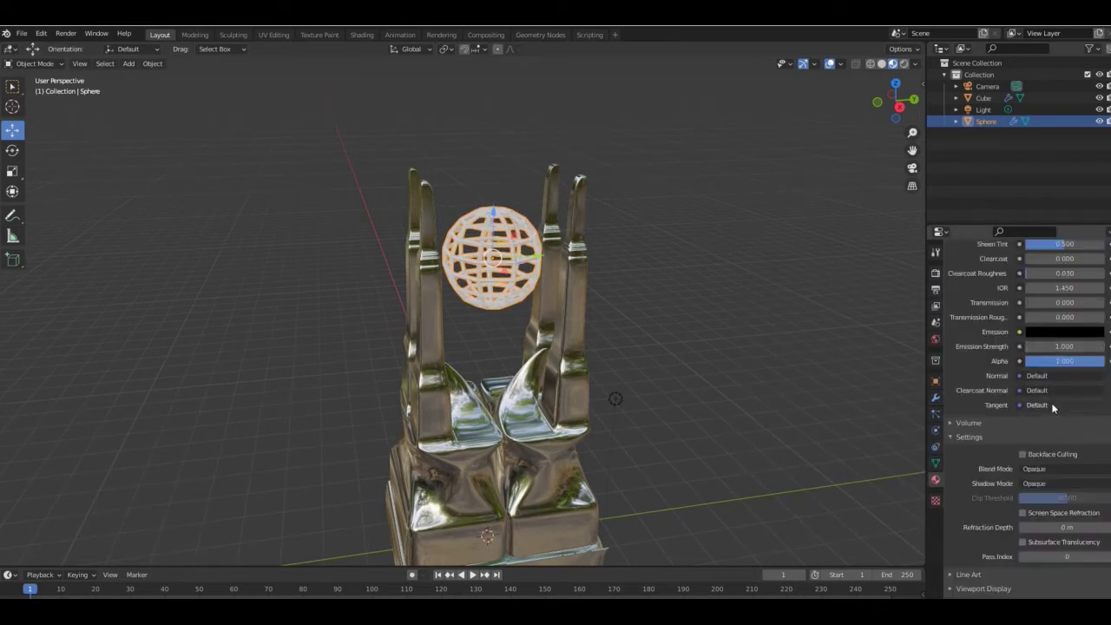
{"action": "left_click", "coordinate": [1063, 332]}
{"action": "left_click_drag", "start_coordinate": [1094, 247], "coordinate": [1095, 178]}
{"action": "double_click", "coordinate": [1057, 348]}
{"action": "type", "text": "10"}
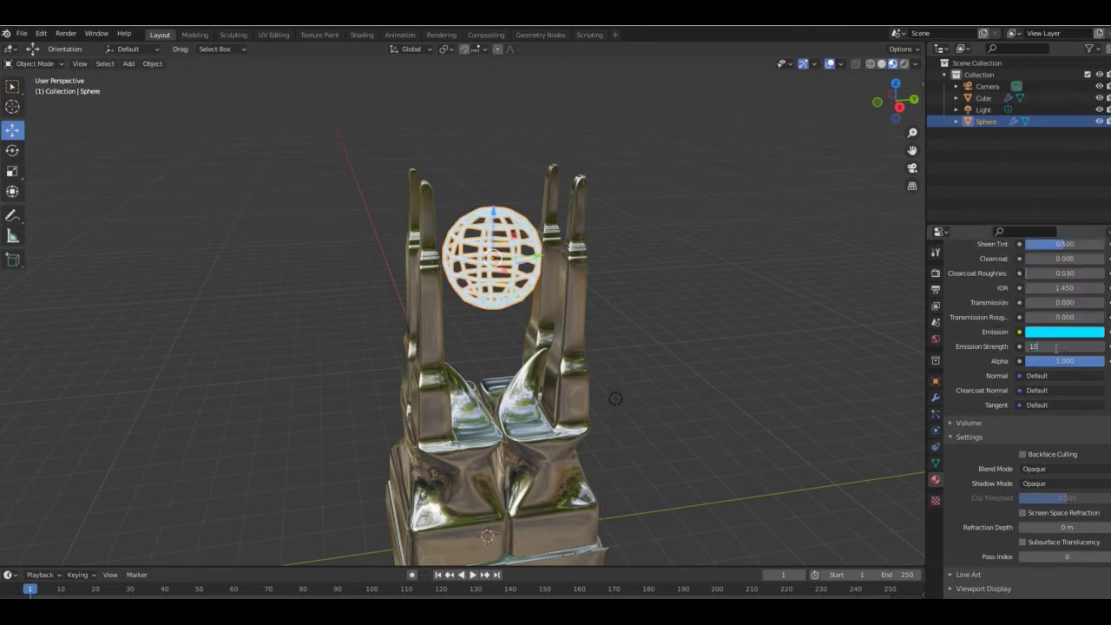
{"action": "key", "text": "Return"}
Set the sphere's base color to cyan blue, with metallic 0.853 and roughness 0.331
{"action": "scroll", "coordinate": [1054, 391], "scroll_direction": "up", "scroll_amount": 10}
{"action": "left_click", "coordinate": [1052, 442]}
{"action": "left_click", "coordinate": [1052, 275]}
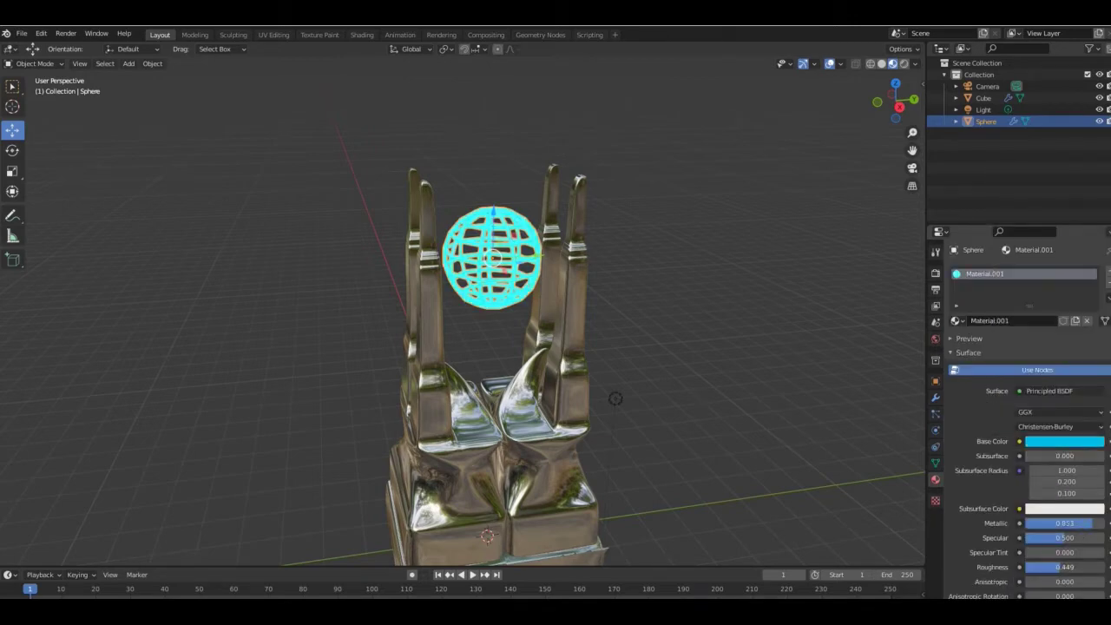
Raise the wireframe sphere about 0.8 m along Z and show the scene rendered with Cycles
{"action": "left_click", "coordinate": [904, 64]}
{"action": "left_click_drag", "start_coordinate": [494, 210], "coordinate": [503, 171]}
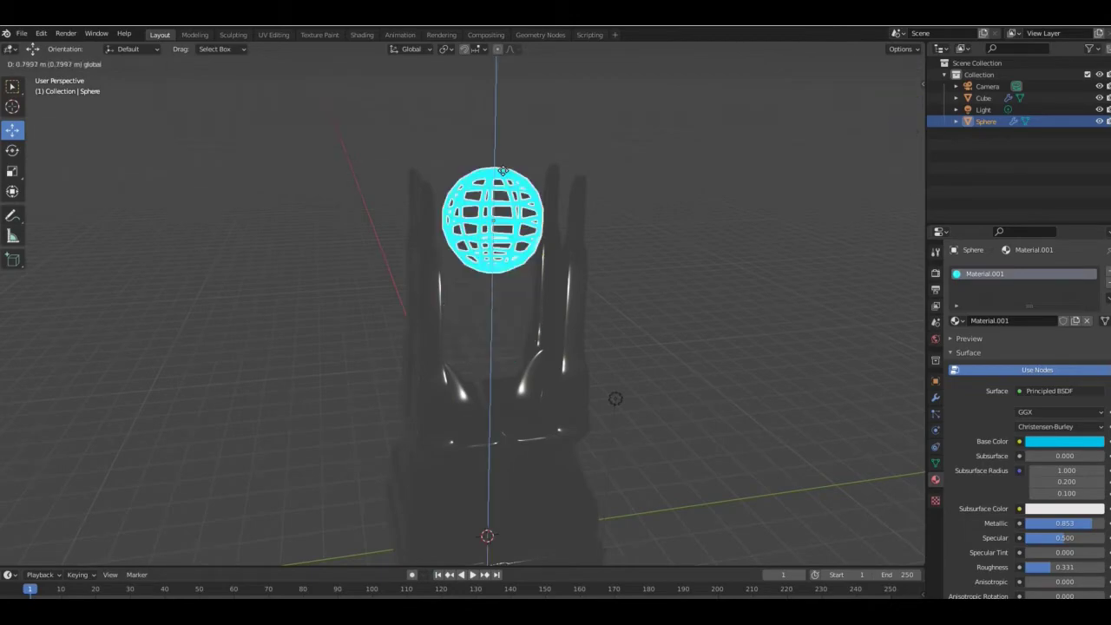
{"action": "left_click", "coordinate": [935, 273]}
{"action": "left_click", "coordinate": [1039, 272]}
{"action": "left_click", "coordinate": [1041, 313]}
{"action": "scroll", "coordinate": [419, 405], "scroll_direction": "down", "scroll_amount": 2}
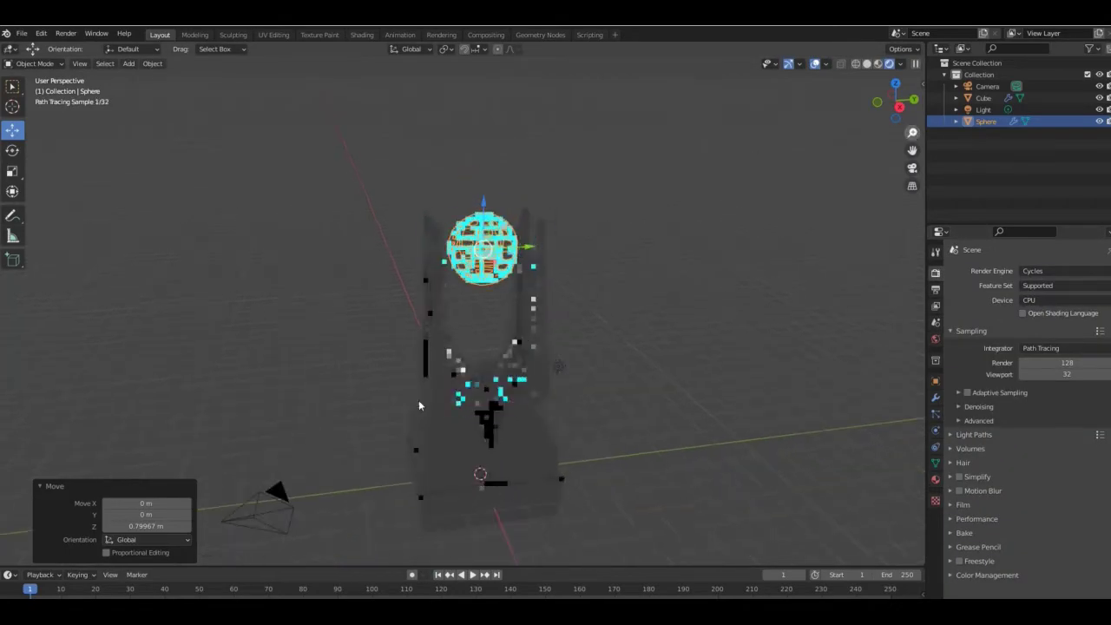
Add a plane under the building, scale it by about 24.16 as a floor, and return to solid shading
{"action": "key", "text": "shift+a"}
{"action": "mouse_move", "coordinate": [277, 382]}
{"action": "left_click", "coordinate": [365, 382]}
{"action": "key", "text": "s"}
{"action": "left_click", "coordinate": [979, 369]}
{"action": "key", "text": "z"}
{"action": "left_click", "coordinate": [578, 336]}
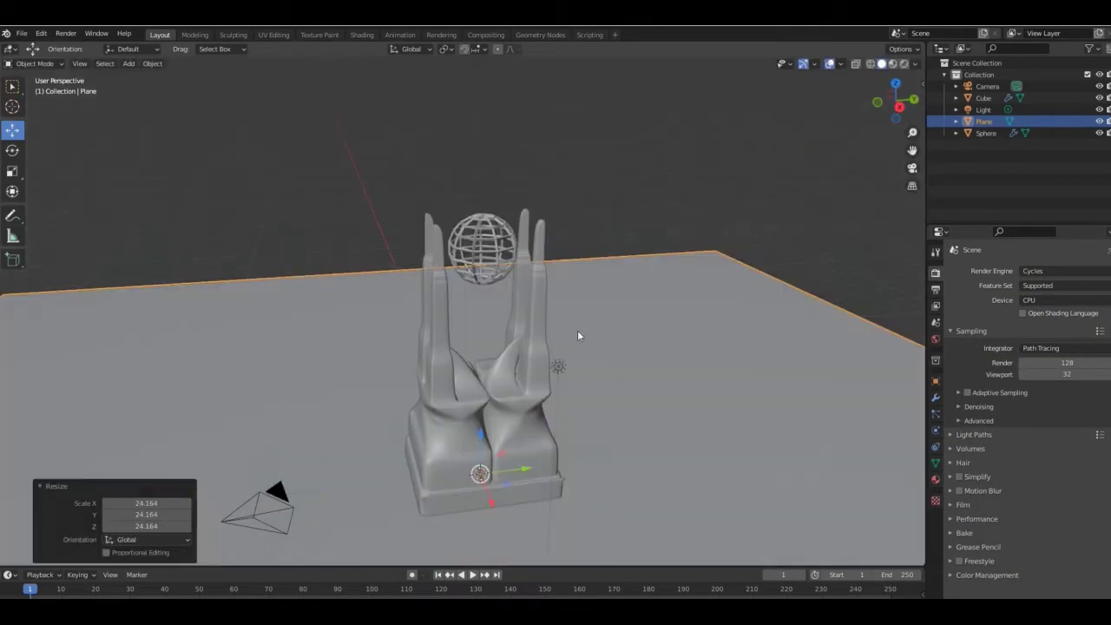
Scale the wireframe sphere down slightly, to about 0.95 of its size
{"action": "middle_click_drag", "start_coordinate": [578, 325], "coordinate": [602, 330]}
{"action": "scroll", "coordinate": [602, 330], "scroll_direction": "down", "scroll_amount": 1}
{"action": "left_click", "coordinate": [486, 257]}
{"action": "key", "text": "s"}
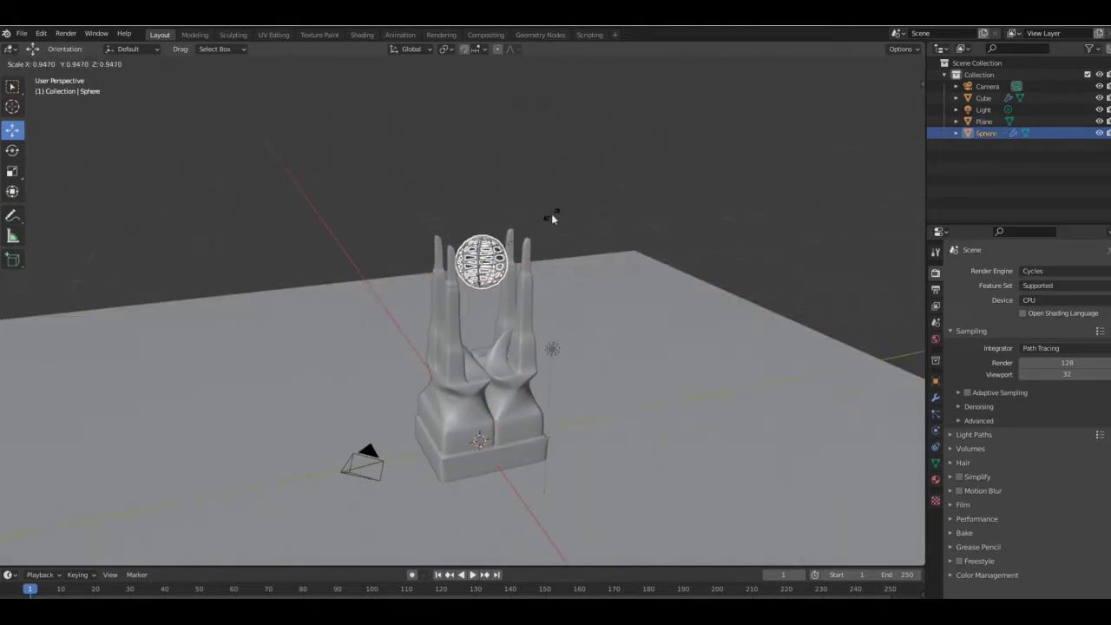
{"action": "left_click", "coordinate": [552, 215]}
Give the floor plane a new fully metallic material with roughness 0.176 and check it in rendered shading
{"action": "left_click", "coordinate": [618, 308]}
{"action": "left_click", "coordinate": [935, 479]}
{"action": "left_click", "coordinate": [1020, 310]}
{"action": "left_click", "coordinate": [903, 64]}
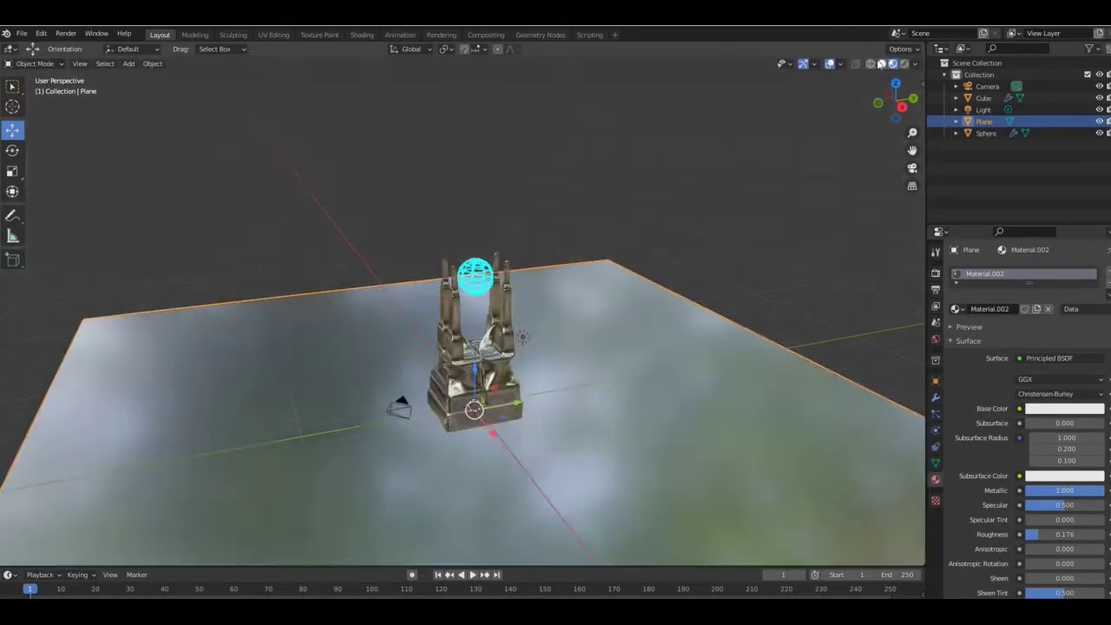
{"action": "left_click", "coordinate": [935, 272]}
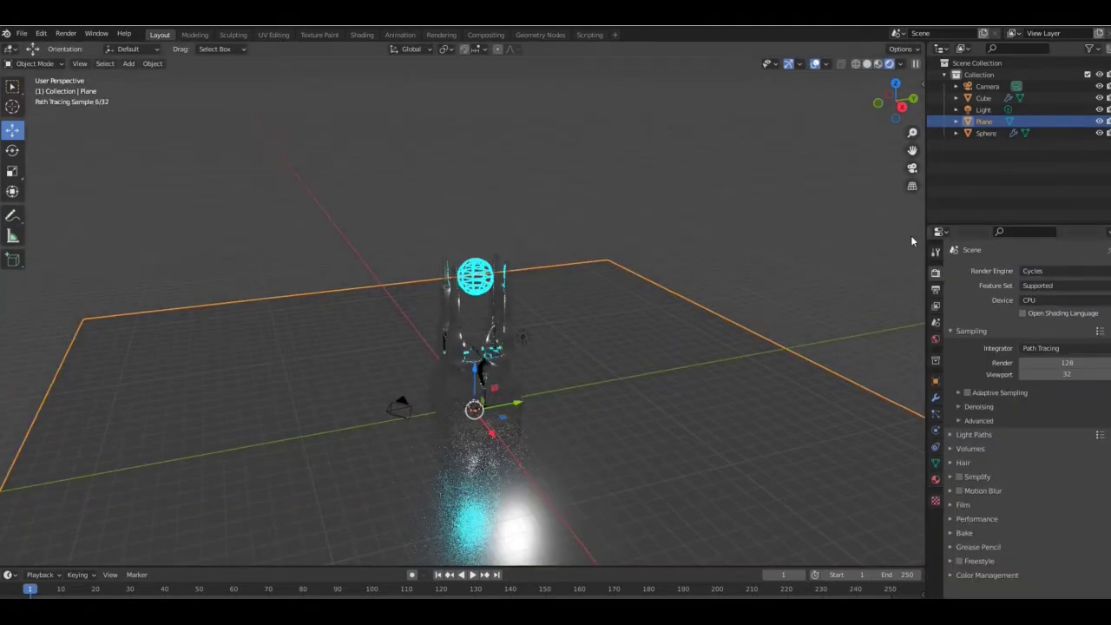
Brighten the world background and tint it a light pinkish purple
{"action": "left_click", "coordinate": [936, 340]}
{"action": "left_click", "coordinate": [1064, 340]}
{"action": "left_click_drag", "start_coordinate": [1098, 239], "coordinate": [1098, 196]}
{"action": "left_click", "coordinate": [1053, 226]}
{"action": "scroll", "coordinate": [555, 348], "scroll_direction": "up", "scroll_amount": 1}
Darken the building material's base color to grey and set its roughness to 0.275
{"action": "left_click", "coordinate": [486, 373]}
{"action": "left_click", "coordinate": [936, 479]}
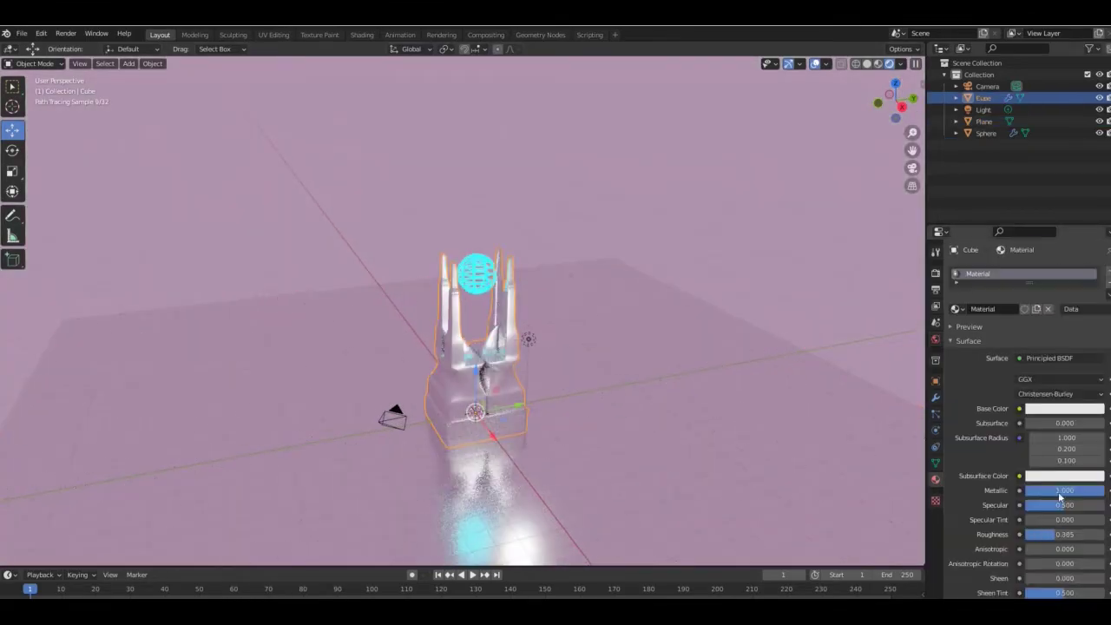
{"action": "left_click", "coordinate": [1064, 408]}
{"action": "left_click_drag", "start_coordinate": [1095, 246], "coordinate": [1095, 287]}
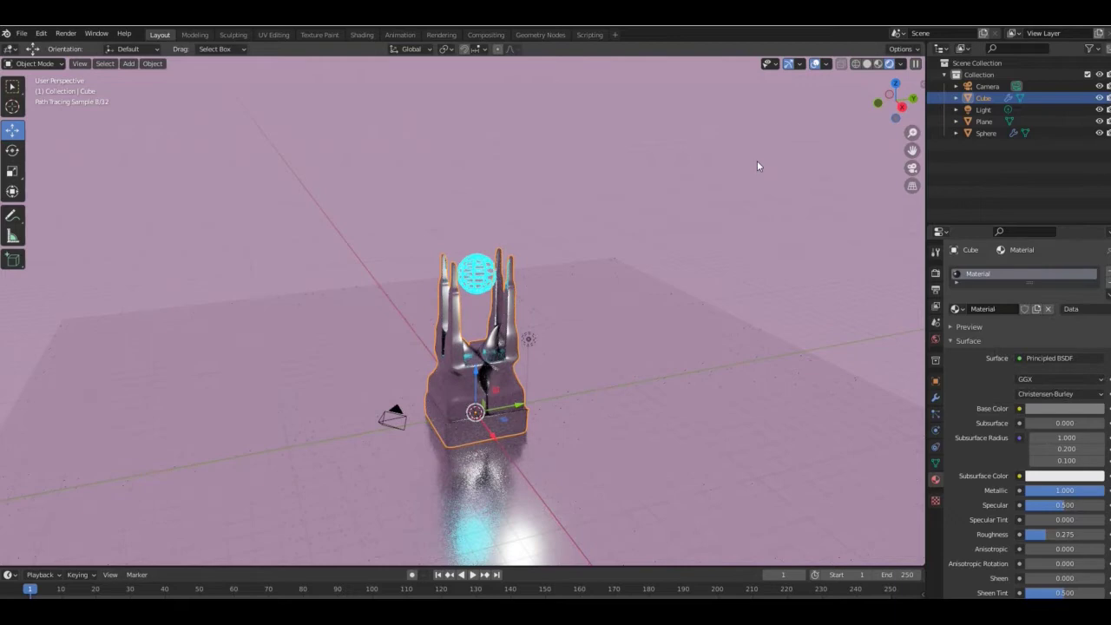
{"action": "left_click_drag", "start_coordinate": [478, 389], "coordinate": [478, 347]}
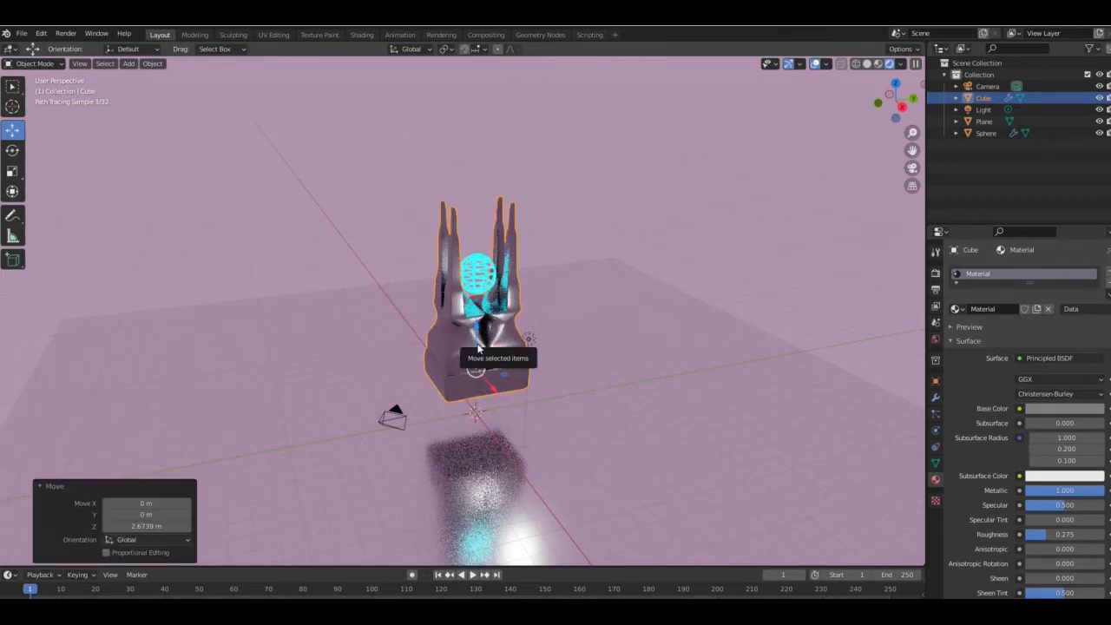
{"action": "key", "text": "ctrl+z"}
Move the point light high above the building and align the camera to the current view
{"action": "left_click", "coordinate": [529, 339]}
{"action": "left_click_drag", "start_coordinate": [530, 296], "coordinate": [534, 172]}
{"action": "left_click_drag", "start_coordinate": [565, 215], "coordinate": [523, 218]}
{"action": "key", "text": "KP_0"}
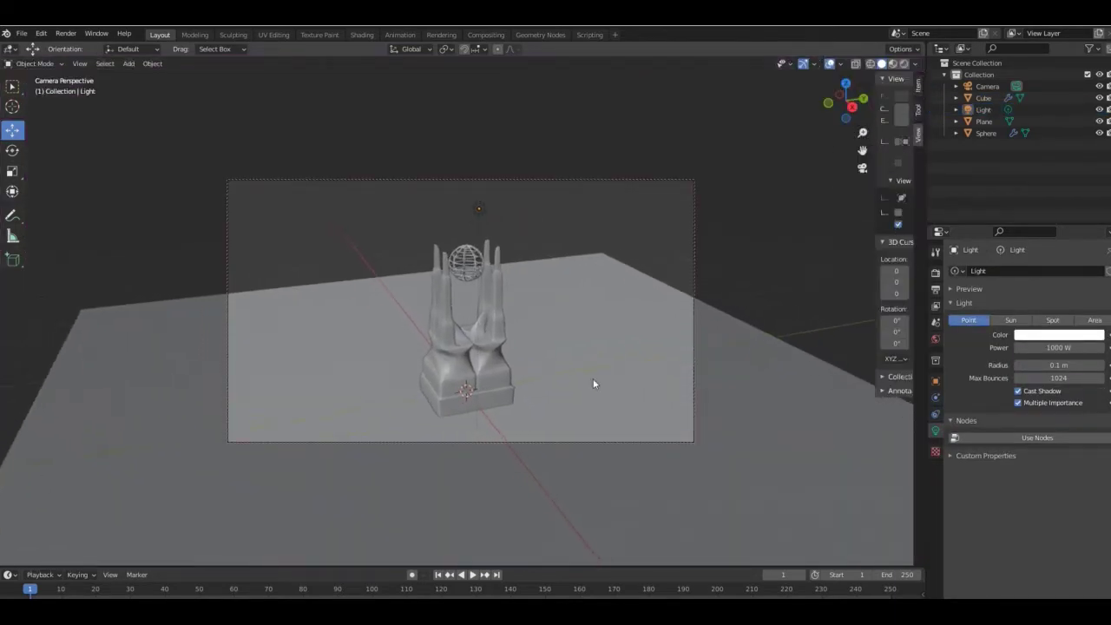
Move the floor plane along the X axis to fill more of the camera's foreground
{"action": "left_click", "coordinate": [592, 378]}
{"action": "key", "text": "g"}
{"action": "key", "text": "x"}
{"action": "left_click", "coordinate": [866, 199]}
{"action": "left_click", "coordinate": [867, 200]}
Center the point light over the building using the top view, then lower it toward the sphere in camera view
{"action": "left_click", "coordinate": [903, 63]}
{"action": "left_click", "coordinate": [846, 84]}
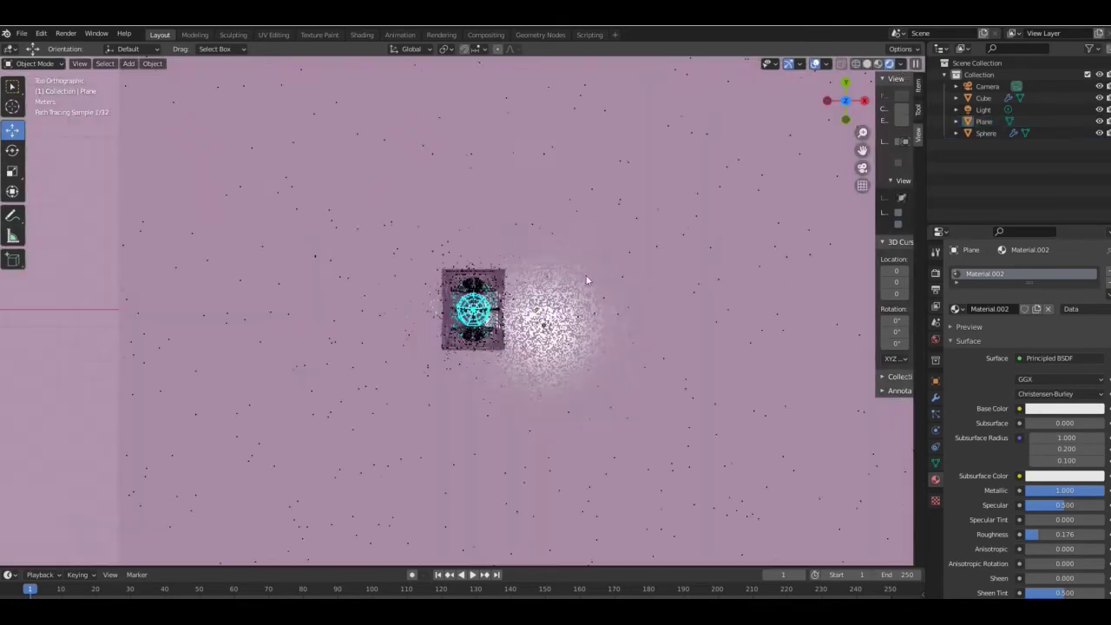
{"action": "left_click", "coordinate": [558, 325]}
{"action": "left_click_drag", "start_coordinate": [598, 324], "coordinate": [516, 323]}
{"action": "left_click_drag", "start_coordinate": [476, 280], "coordinate": [477, 271]}
{"action": "key", "text": "KP_0"}
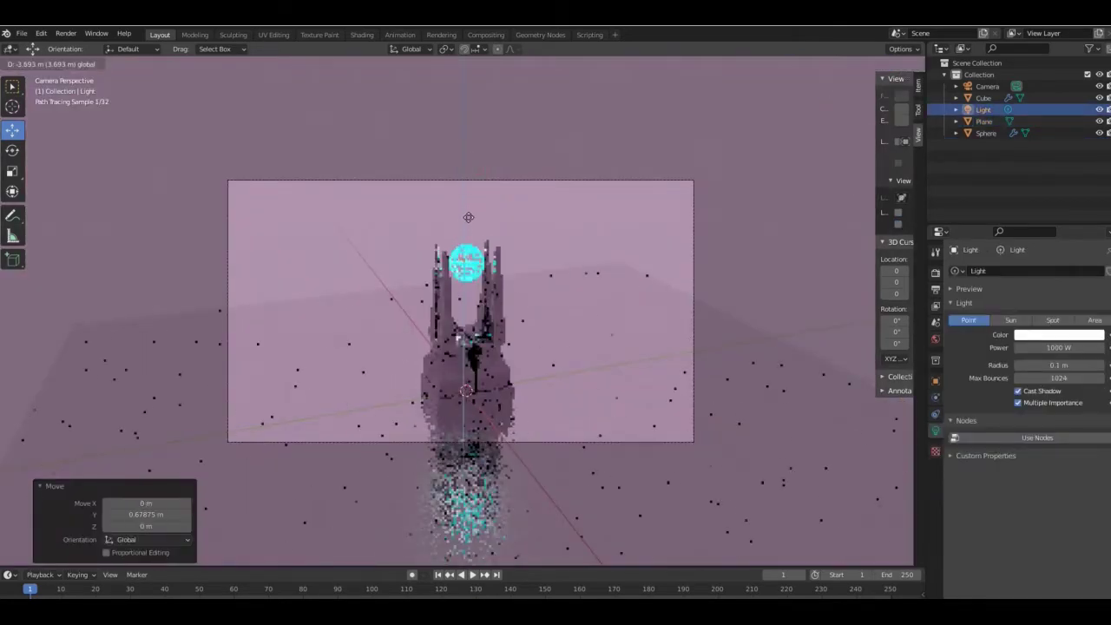
Switch the render engine to Eevee and nudge the light about 0.07 m along Y into the sphere
{"action": "left_click", "coordinate": [936, 273]}
{"action": "left_click", "coordinate": [1052, 272]}
{"action": "left_click", "coordinate": [1041, 282]}
{"action": "middle_click_drag", "start_coordinate": [683, 258], "coordinate": [684, 263]}
{"action": "key", "text": "KP_0"}
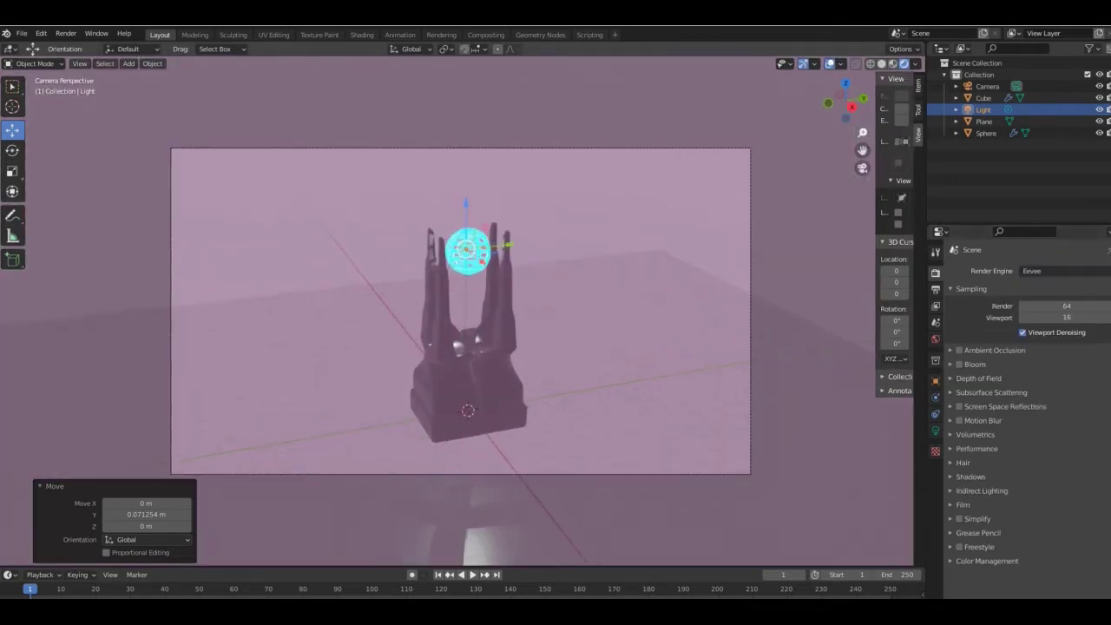
Add an ico sphere, raise it to the wireframe sphere's position, and hide the building and the wireframe sphere
{"action": "key", "text": "shift+a"}
{"action": "left_click", "coordinate": [308, 364]}
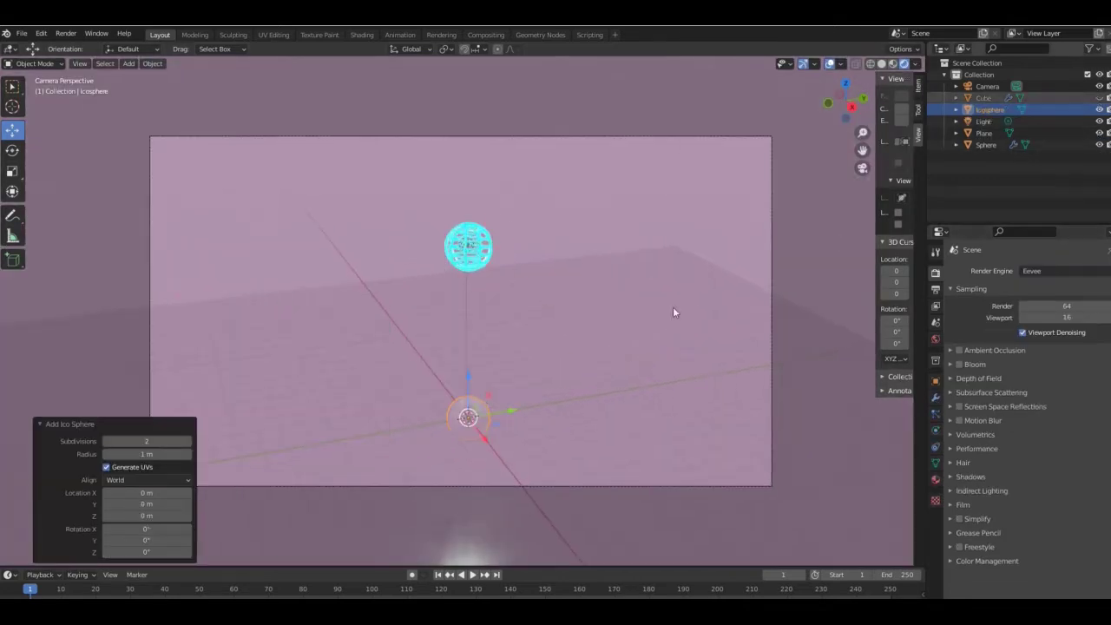
{"action": "left_click", "coordinate": [881, 63]}
{"action": "left_click", "coordinate": [413, 373]}
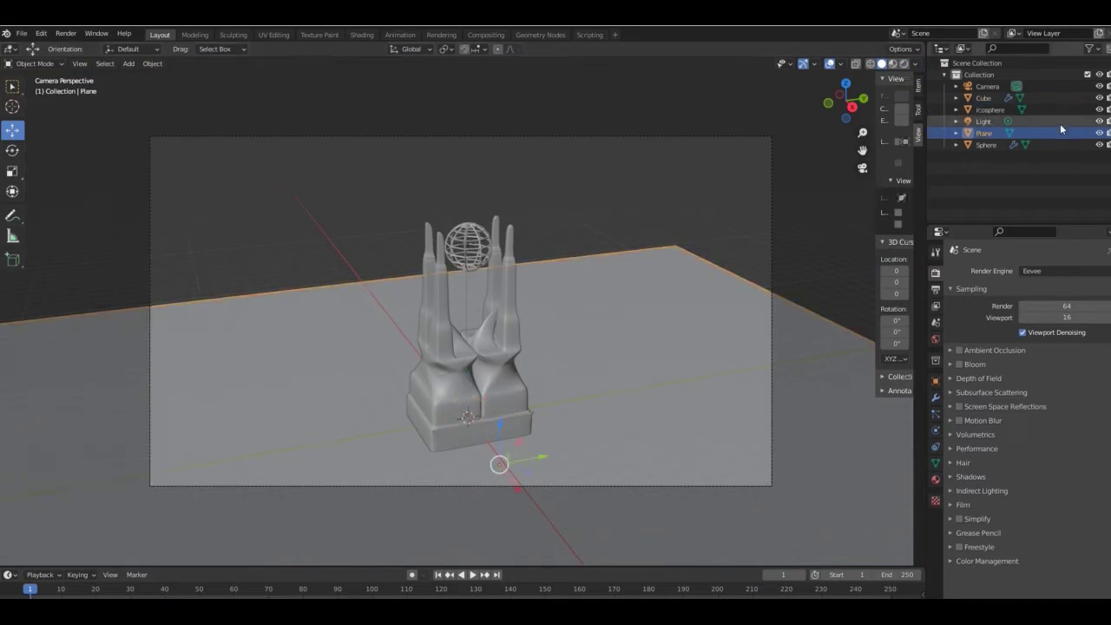
{"action": "left_click", "coordinate": [1099, 98]}
{"action": "left_click", "coordinate": [478, 416]}
{"action": "left_click_drag", "start_coordinate": [470, 374], "coordinate": [474, 185]}
{"action": "left_click", "coordinate": [1099, 145]}
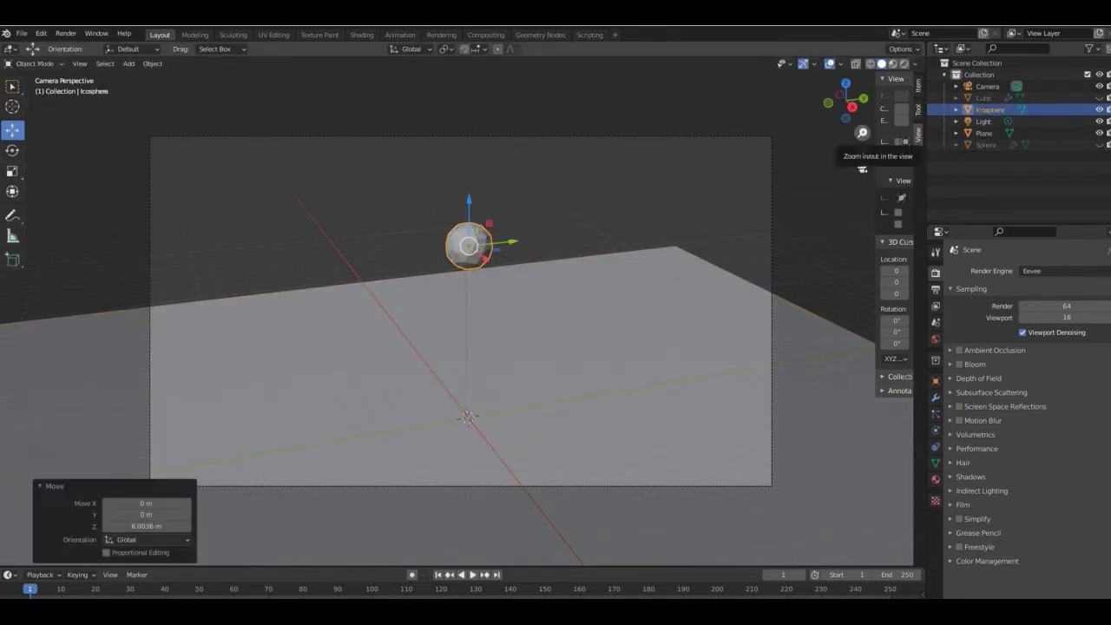
Add a Wireframe modifier to the ico sphere with a thickness of 0.13 m
{"action": "left_click_drag", "start_coordinate": [862, 133], "coordinate": [862, 122]}
{"action": "left_click", "coordinate": [936, 479]}
{"action": "left_click", "coordinate": [936, 397]}
{"action": "left_click", "coordinate": [1022, 271]}
{"action": "left_click", "coordinate": [894, 537]}
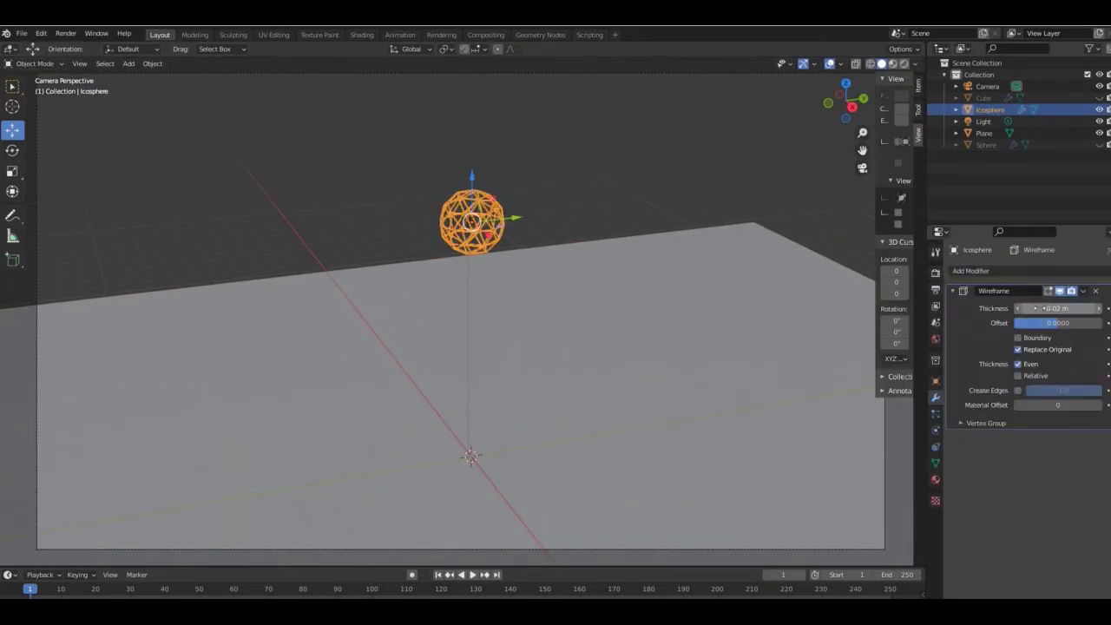
{"action": "left_click_drag", "start_coordinate": [1044, 308], "coordinate": [1077, 308]}
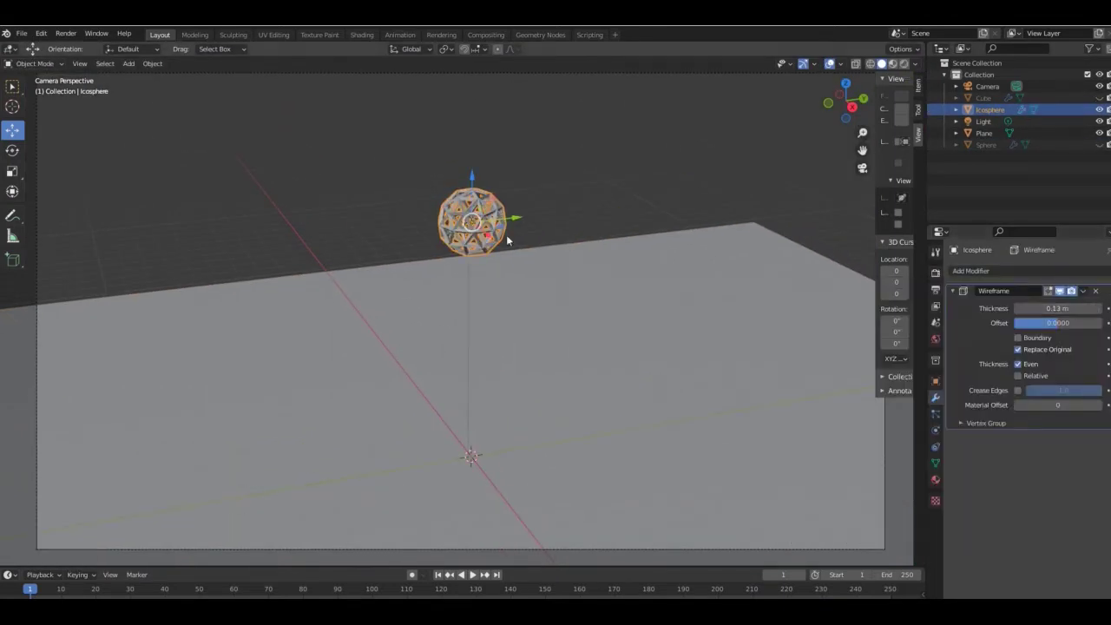
Give the ico sphere a new material with a light blue base color and preview it in the viewport
{"action": "left_click", "coordinate": [935, 480]}
{"action": "left_click", "coordinate": [1045, 320]}
{"action": "left_click", "coordinate": [893, 63]}
{"action": "left_click", "coordinate": [1064, 441]}
{"action": "left_click", "coordinate": [1051, 272]}
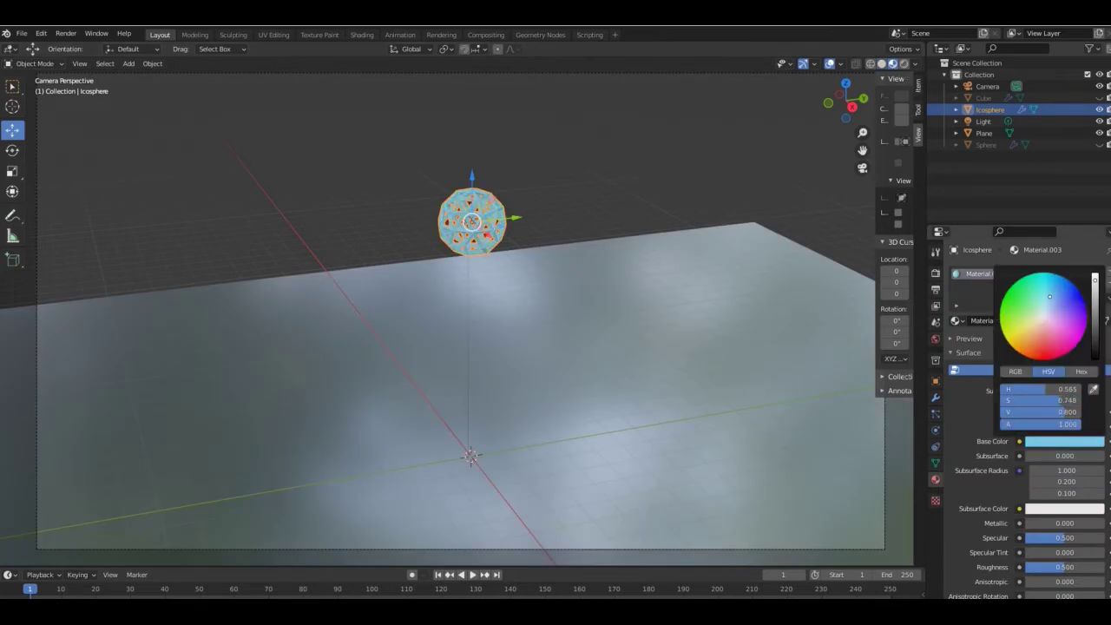
Set the ico sphere material's emission to cyan with a strength of 5
{"action": "scroll", "coordinate": [980, 388], "scroll_direction": "down", "scroll_amount": 6}
{"action": "left_click", "coordinate": [1047, 409]}
{"action": "left_click", "coordinate": [1050, 248]}
{"action": "left_click", "coordinate": [1054, 423]}
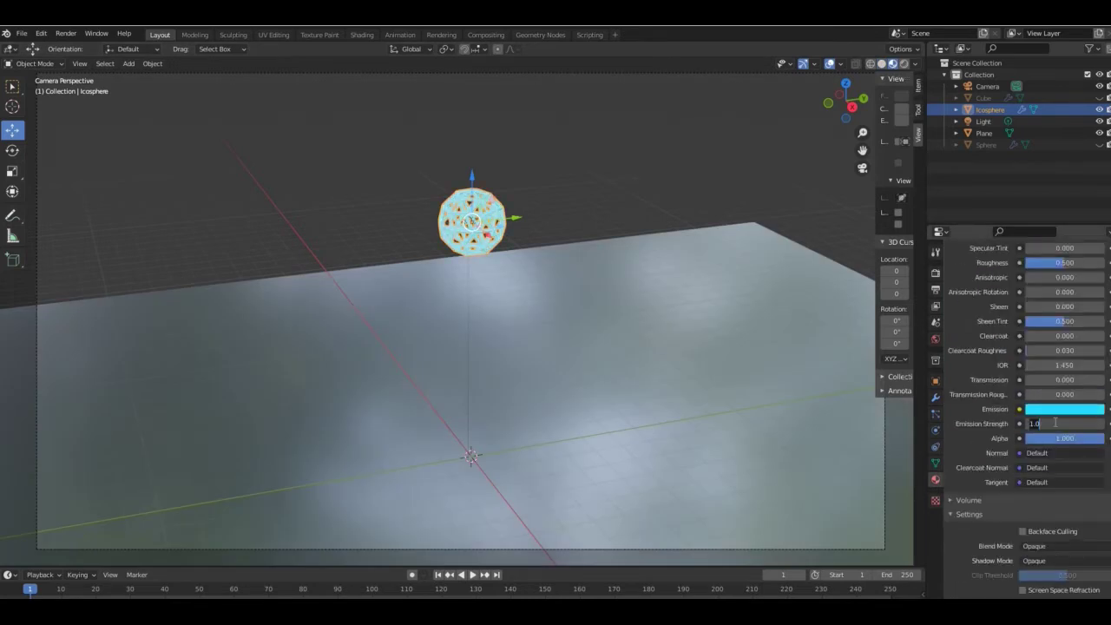
{"action": "type", "text": "5"}
{"action": "key", "text": "Return"}
Change the ico sphere's emission color to a deeper azure blue and its strength to 10
{"action": "left_click", "coordinate": [1061, 409]}
{"action": "left_click", "coordinate": [1075, 257]}
{"action": "scroll", "coordinate": [1035, 310], "scroll_direction": "up", "scroll_amount": 2}
{"action": "left_click", "coordinate": [1054, 456]}
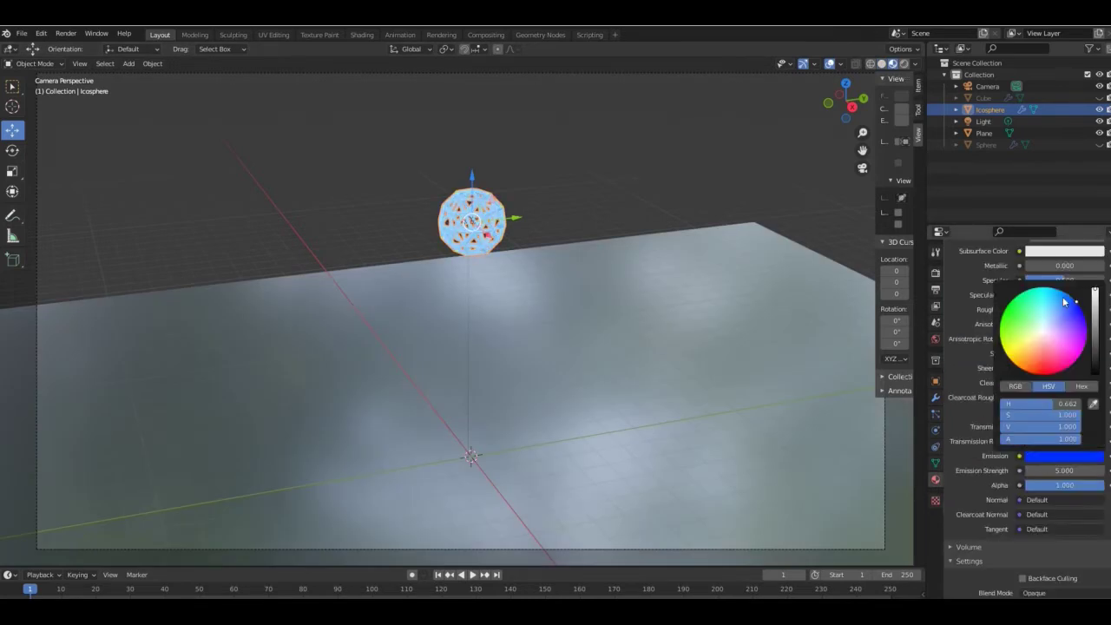
{"action": "left_click", "coordinate": [1064, 294]}
Unhide the building and show the scene in rendered shading with the Cycles engine
{"action": "left_click", "coordinate": [1099, 98]}
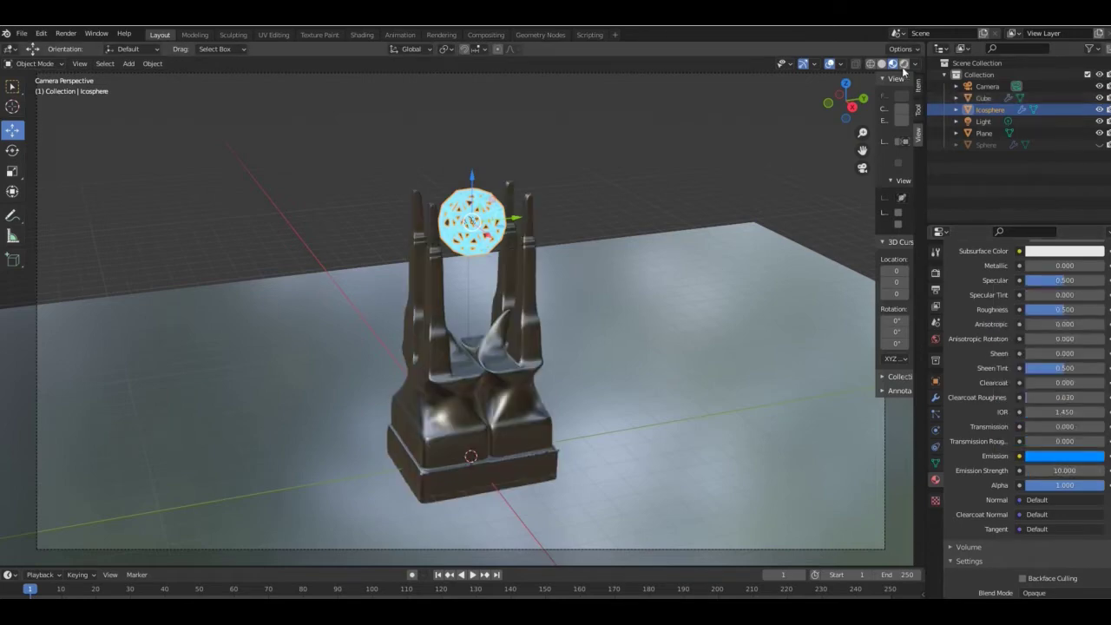
{"action": "left_click", "coordinate": [904, 64]}
{"action": "left_click", "coordinate": [936, 272]}
{"action": "left_click", "coordinate": [1055, 271]}
{"action": "left_click", "coordinate": [1052, 313]}
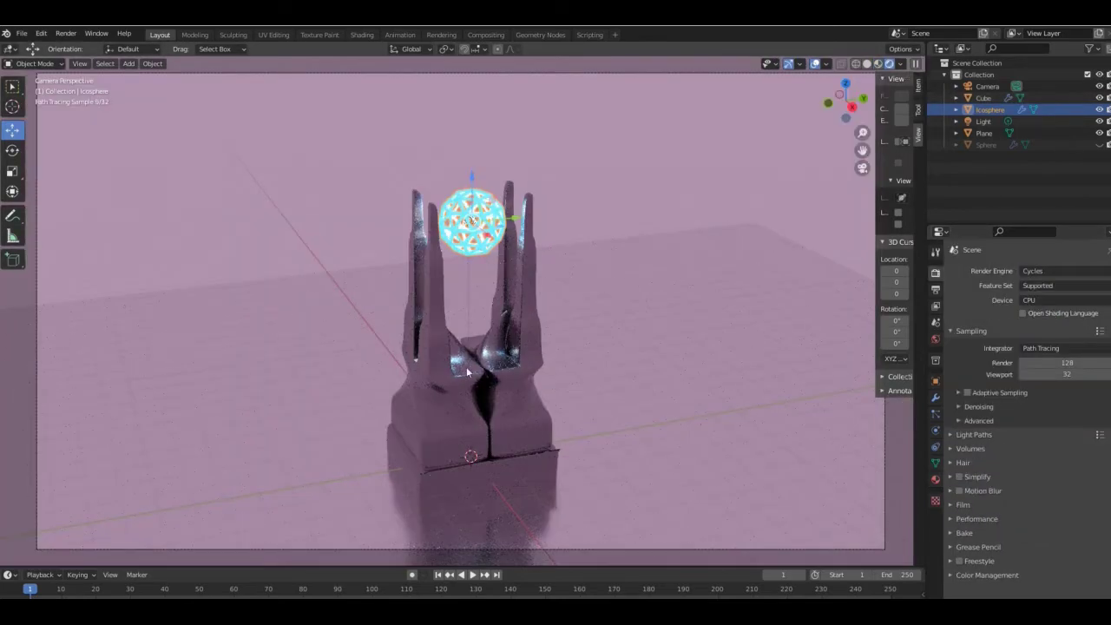
Change the world background color to a muted blue and scale the ico sphere down slightly
{"action": "left_click", "coordinate": [935, 339]}
{"action": "left_click", "coordinate": [1064, 341]}
{"action": "left_click", "coordinate": [1046, 206]}
{"action": "left_click", "coordinate": [1049, 194]}
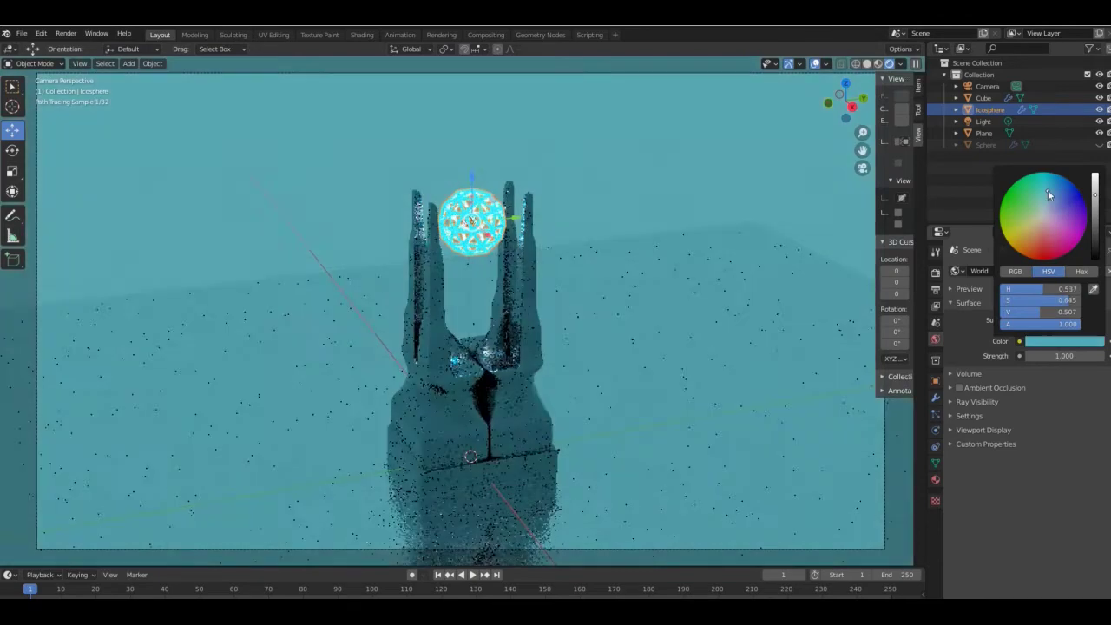
{"action": "left_click", "coordinate": [1049, 204]}
{"action": "left_click", "coordinate": [1053, 201]}
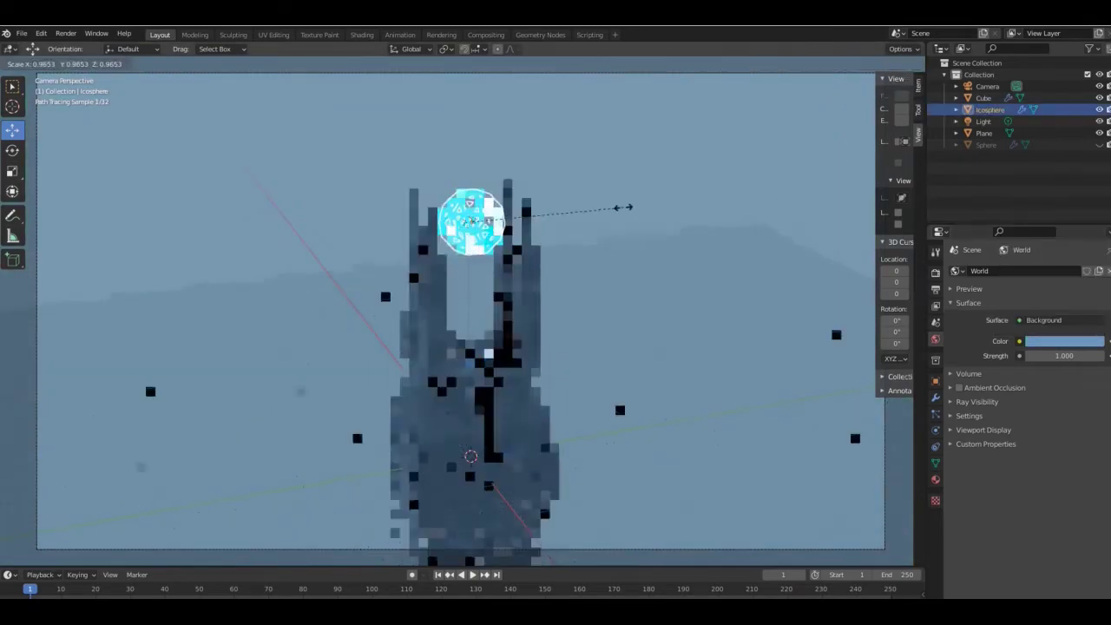
{"action": "left_click", "coordinate": [621, 207]}
Brighten the blue world background color to a value of about 0.72
{"action": "left_click", "coordinate": [1099, 122]}
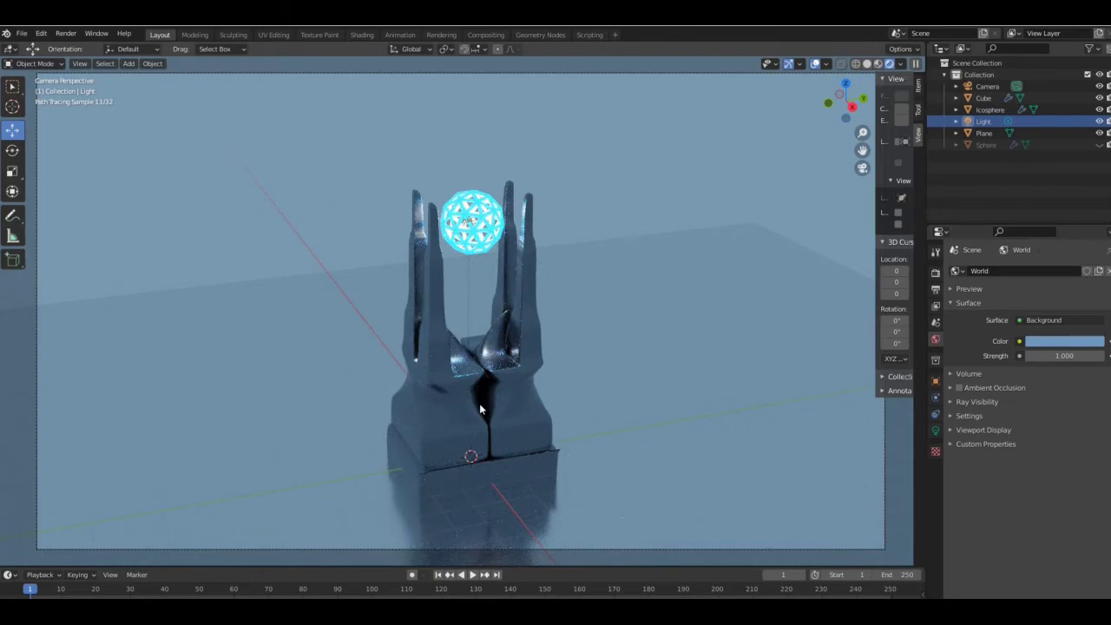
{"action": "left_click", "coordinate": [1064, 341]}
{"action": "mouse_move", "coordinate": [1095, 194]}
{"action": "left_mouse_down"}
{"action": "mouse_move", "coordinate": [1096, 176]}
{"action": "mouse_move", "coordinate": [1096, 187]}
{"action": "left_mouse_up"}
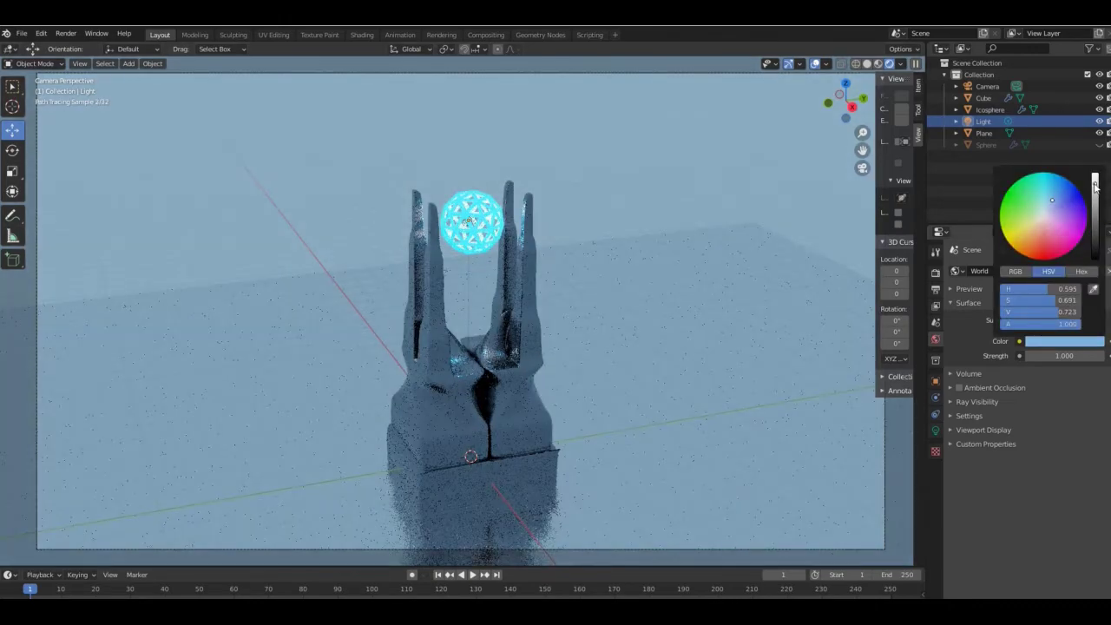
Lock the camera to the view and reframe the shot slightly around the building
{"action": "left_click", "coordinate": [899, 224]}
{"action": "scroll", "coordinate": [657, 186], "scroll_direction": "up", "scroll_amount": 1}
{"action": "middle_click_drag", "start_coordinate": [657, 186], "coordinate": [653, 156], "text": "shift"}
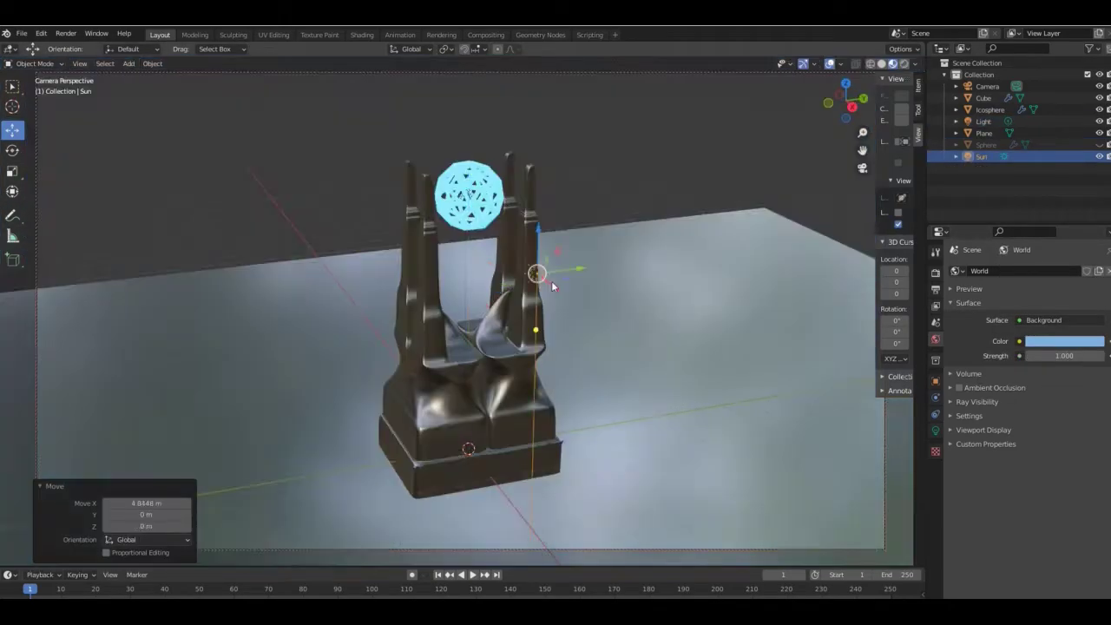
Add a sun light and position it beside the building's right towers, raised to about mid-tower height
{"action": "left_click_drag", "start_coordinate": [469, 400], "coordinate": [467, 246]}
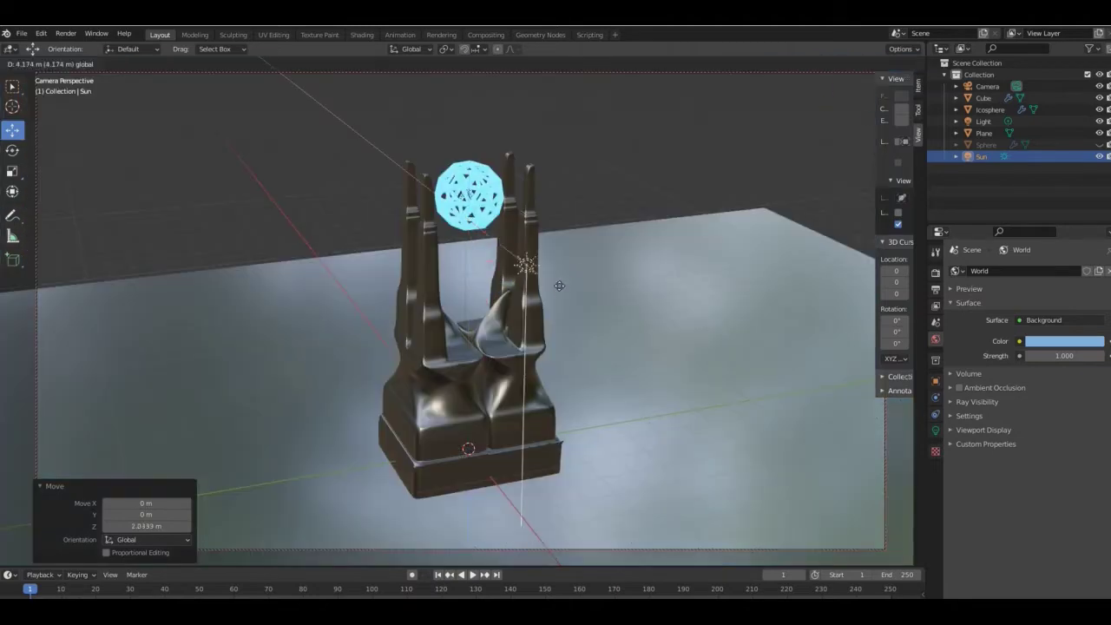
{"action": "left_click_drag", "start_coordinate": [560, 286], "coordinate": [573, 295]}
{"action": "left_click_drag", "start_coordinate": [583, 268], "coordinate": [600, 266]}
Make the sun light pale pink with a strength of 9 and aim it at the building, previewed in rendered shading
{"action": "left_click", "coordinate": [935, 430]}
{"action": "double_click", "coordinate": [1059, 348]}
{"action": "type", "text": "5"}
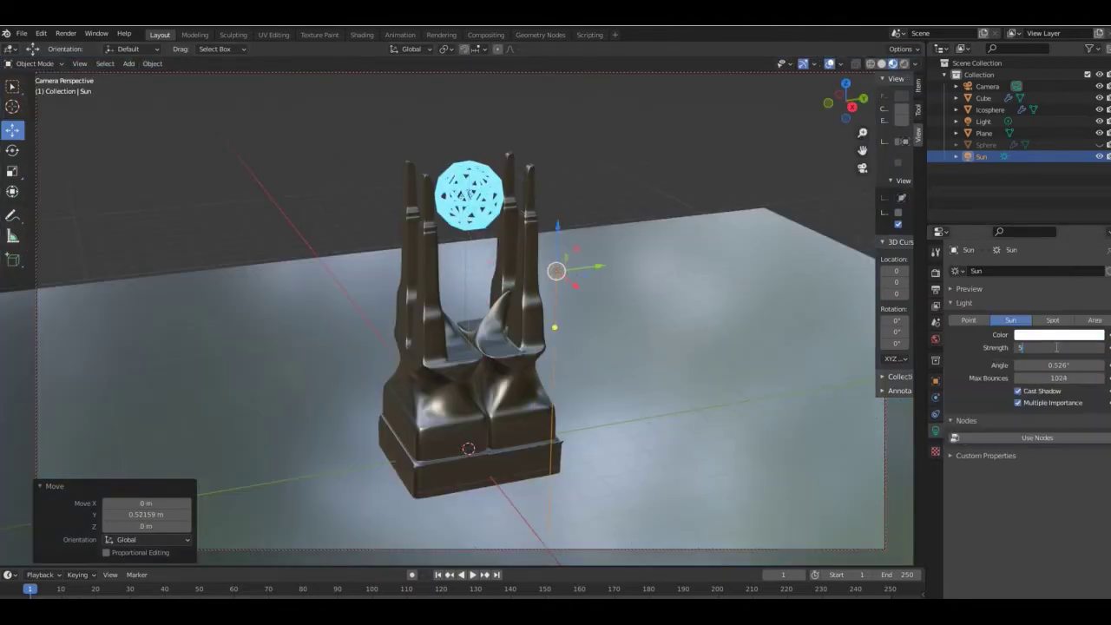
{"action": "key", "text": "Return"}
{"action": "left_click", "coordinate": [1060, 336]}
{"action": "left_click_drag", "start_coordinate": [1040, 222], "coordinate": [1053, 227]}
{"action": "left_click_drag", "start_coordinate": [555, 327], "coordinate": [505, 322]}
{"action": "left_click", "coordinate": [904, 64]}
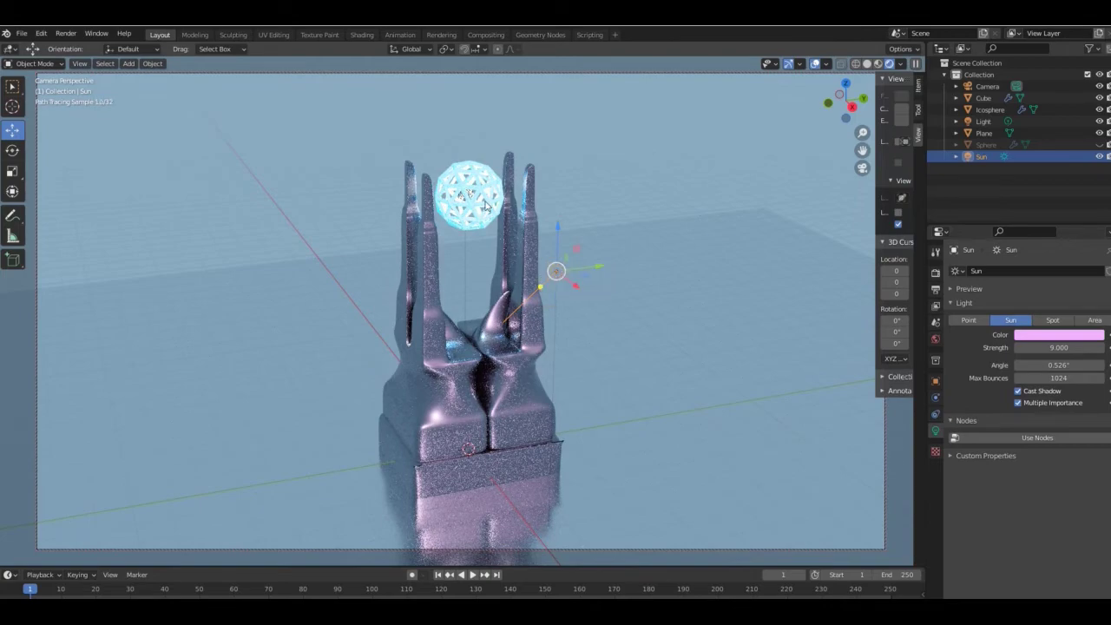
Check the ico sphere's material settings and hide the original light
{"action": "left_click", "coordinate": [487, 205]}
{"action": "left_click", "coordinate": [936, 479]}
{"action": "left_click", "coordinate": [1064, 408]}
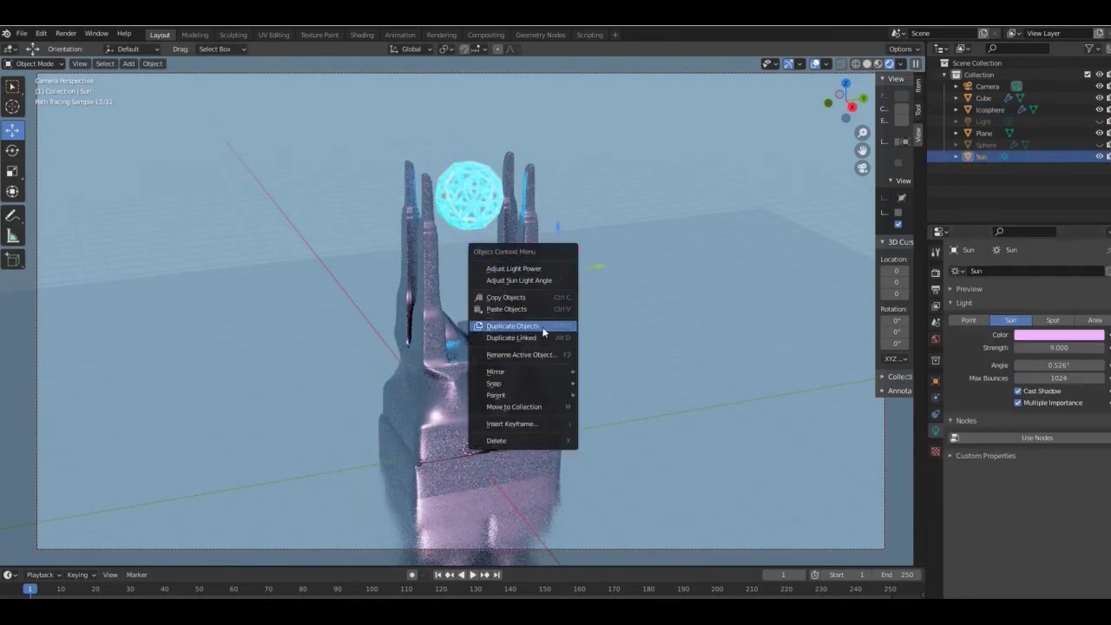
Duplicate the sun light to the building's left side, aim the copy at the building and use the Eevee render engine
{"action": "left_click", "coordinate": [545, 322]}
{"action": "left_click", "coordinate": [374, 339]}
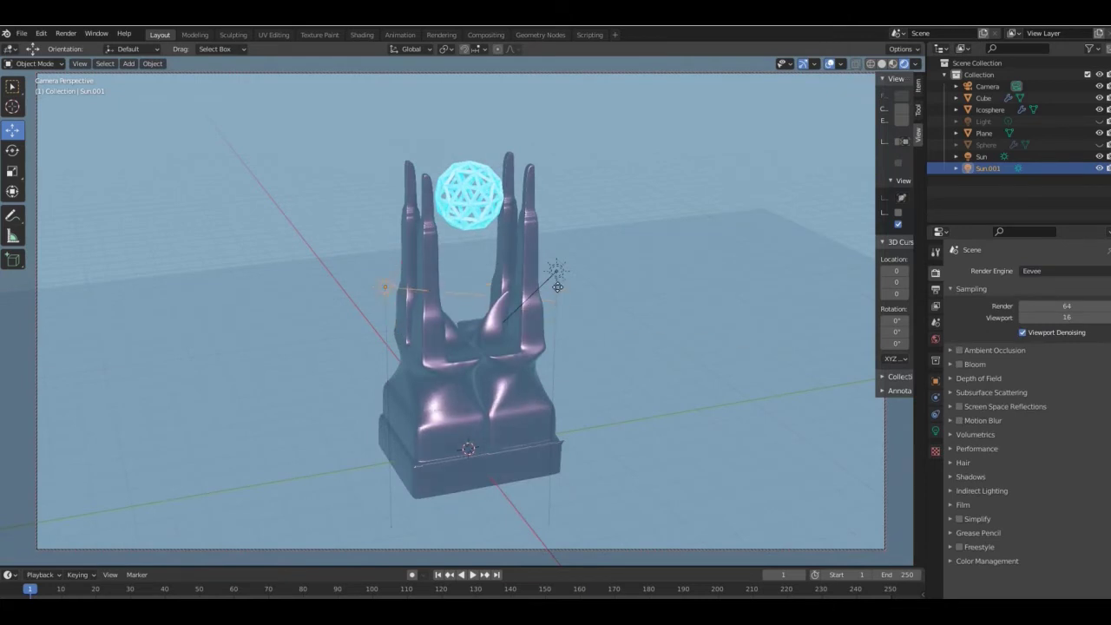
{"action": "left_click_drag", "start_coordinate": [289, 297], "coordinate": [361, 331]}
Turn the copied sun into a saturated blue point light and place it to the left of the towers
{"action": "left_click", "coordinate": [935, 430]}
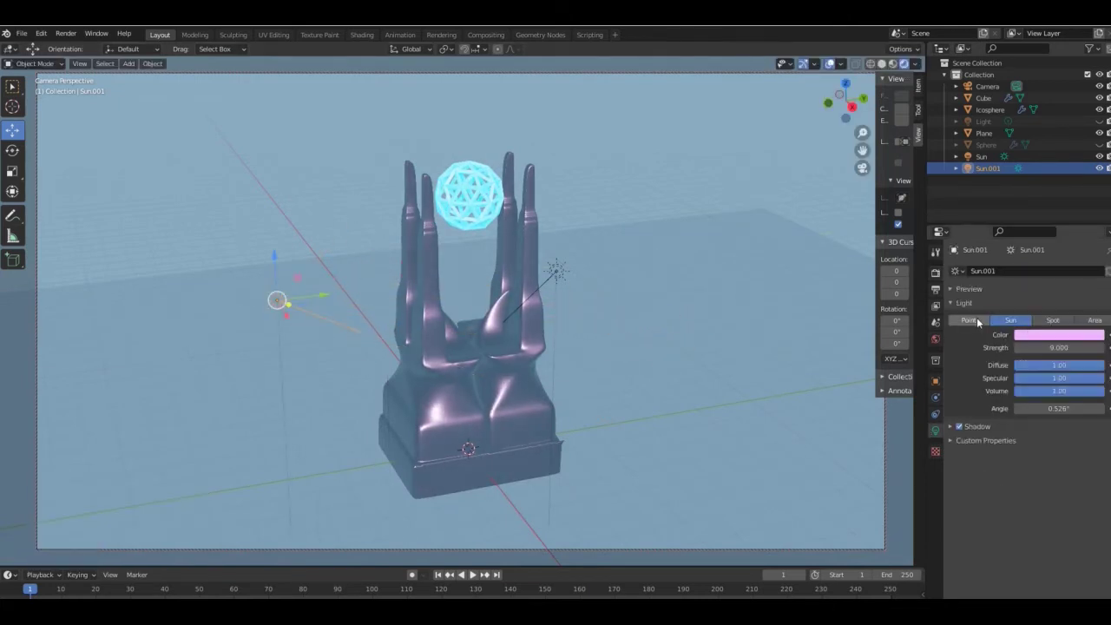
{"action": "key", "text": "g"}
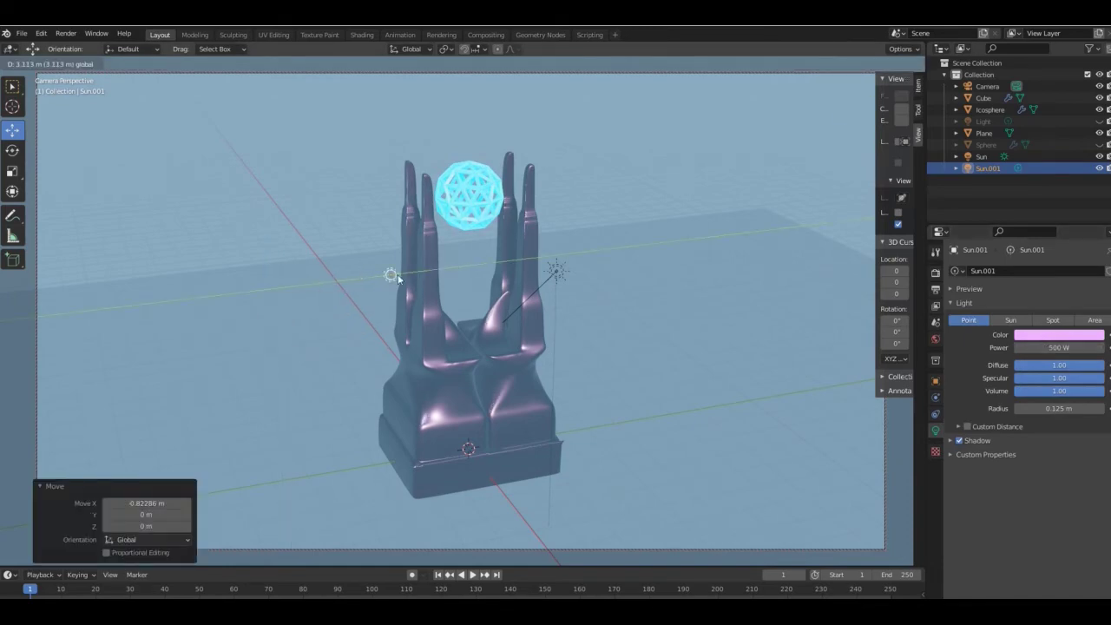
{"action": "left_click", "coordinate": [358, 227]}
{"action": "mouse_move", "coordinate": [348, 228]}
{"action": "left_mouse_down"}
{"action": "mouse_move", "coordinate": [343, 241]}
{"action": "mouse_move", "coordinate": [386, 184]}
{"action": "mouse_move", "coordinate": [338, 209]}
{"action": "left_mouse_up"}
{"action": "left_click", "coordinate": [967, 320]}
{"action": "left_click_drag", "start_coordinate": [367, 264], "coordinate": [333, 267]}
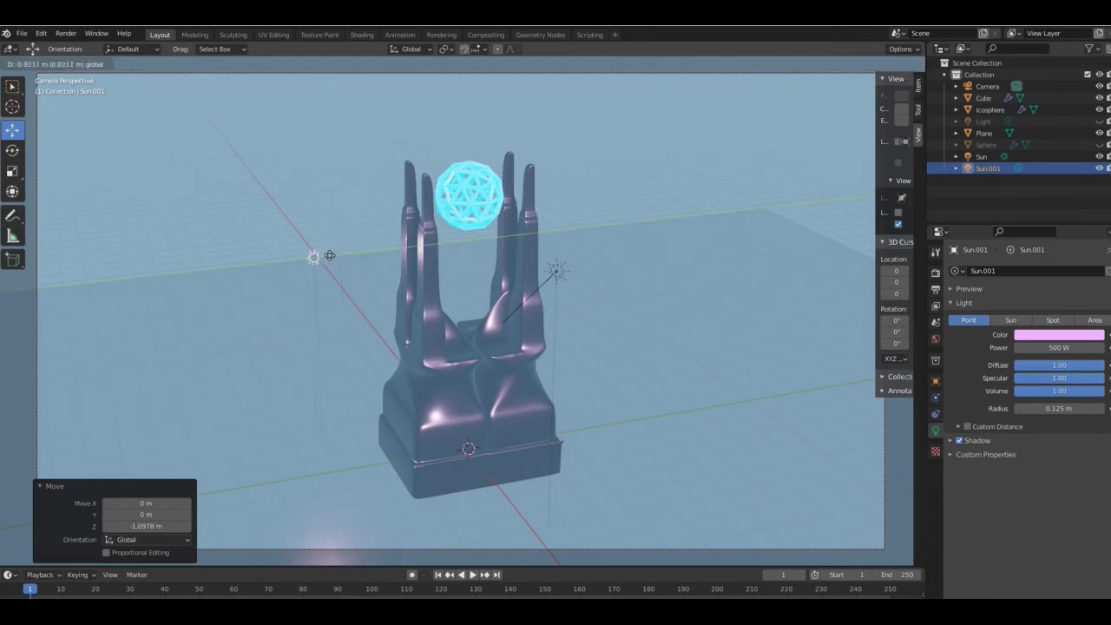
{"action": "left_click", "coordinate": [1059, 334]}
{"action": "left_click", "coordinate": [1057, 206]}
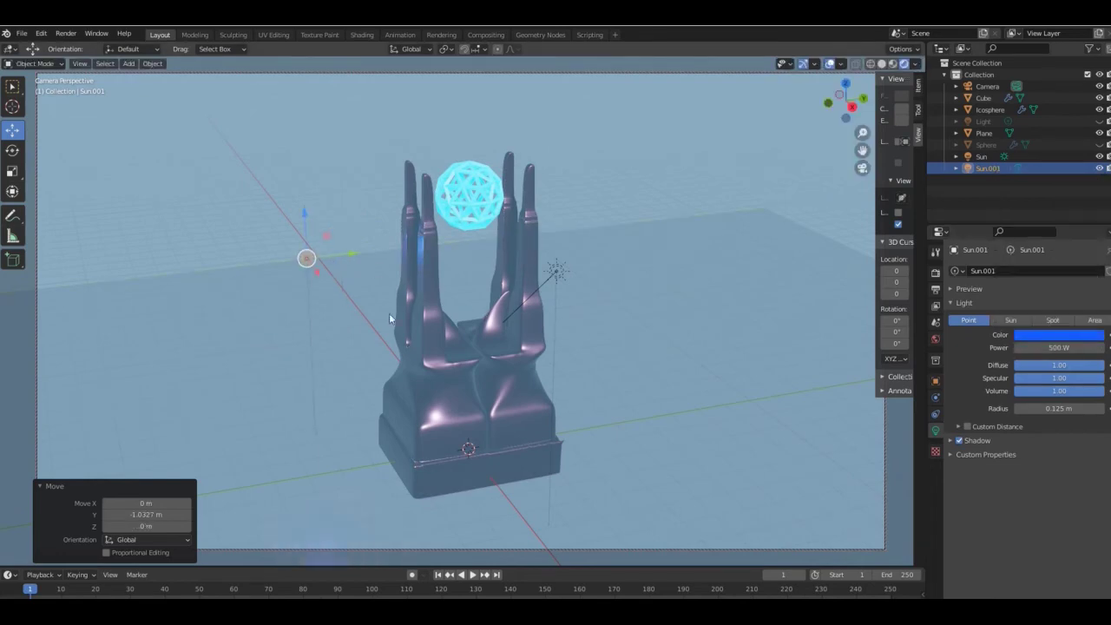
Brighten the base color of the building's material to a lighter grey
{"action": "left_click", "coordinate": [513, 365]}
{"action": "left_click", "coordinate": [936, 479]}
{"action": "left_click", "coordinate": [1064, 442]}
{"action": "mouse_move", "coordinate": [1097, 305]}
{"action": "left_mouse_down"}
{"action": "mouse_move", "coordinate": [1097, 288]}
{"action": "mouse_move", "coordinate": [1098, 299]}
{"action": "left_mouse_up"}
Set the building material's metallic to 1 and its roughness to 0.2
{"action": "left_click_drag", "start_coordinate": [1045, 572], "coordinate": [1061, 570]}
{"action": "left_click_drag", "start_coordinate": [1080, 526], "coordinate": [1069, 527]}
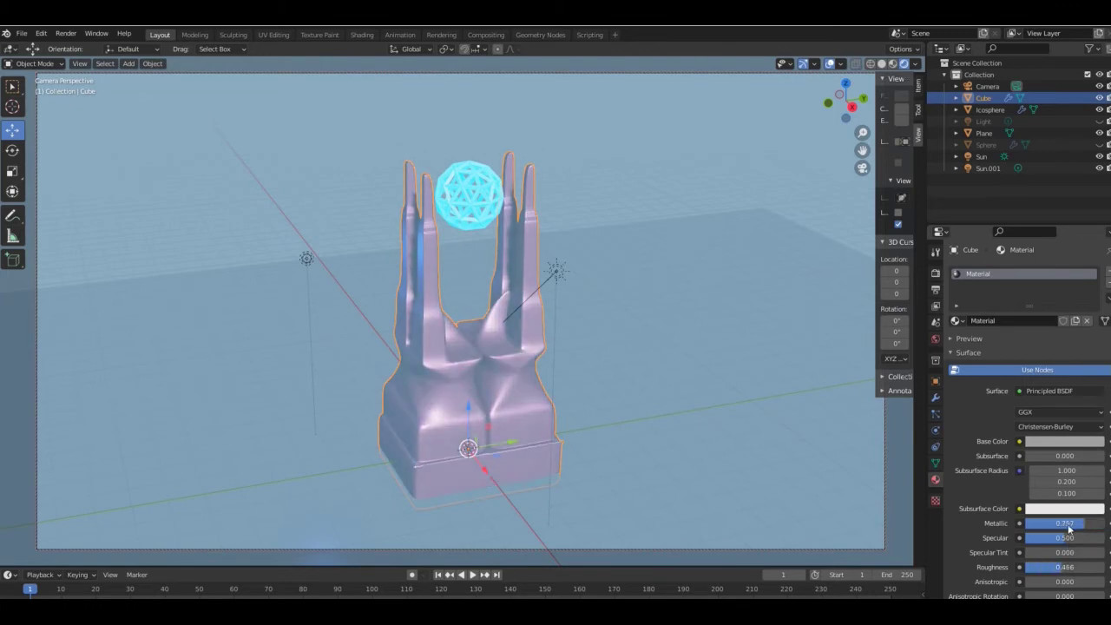
{"action": "left_click", "coordinate": [1067, 524]}
{"action": "type", "text": "1"}
{"action": "key", "text": "Return"}
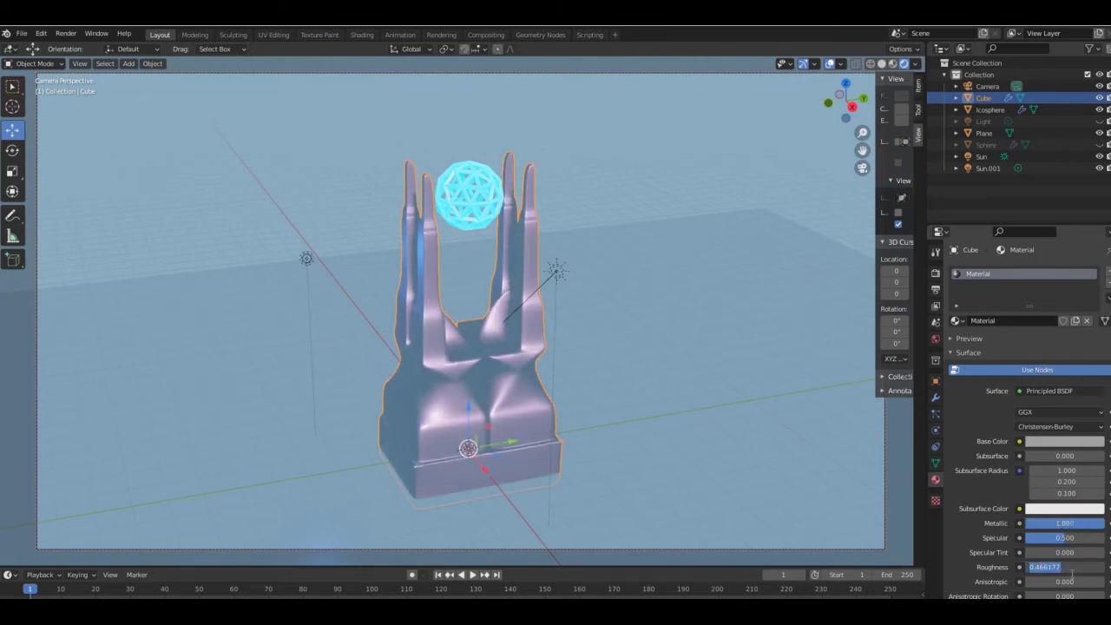
{"action": "type", "text": "0.2"}
{"action": "key", "text": "Return"}
Darken the blue world background color
{"action": "left_click", "coordinate": [936, 339]}
{"action": "left_click", "coordinate": [1059, 348]}
{"action": "left_click_drag", "start_coordinate": [1096, 201], "coordinate": [1098, 216]}
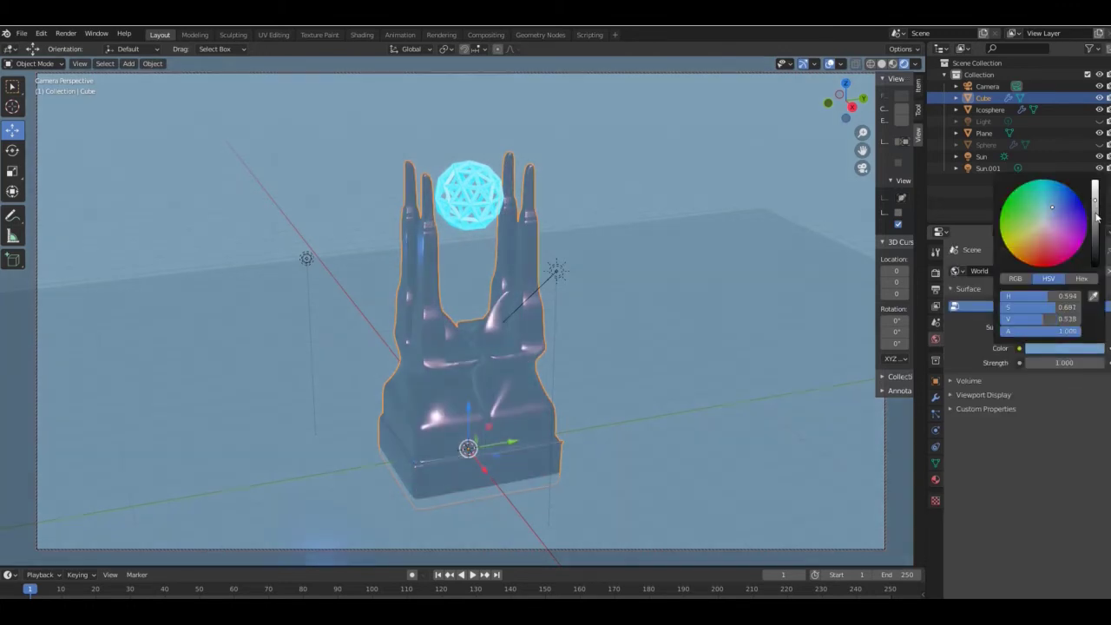
Duplicate the blue point light and place the copy below the original, left of the building
{"action": "left_click", "coordinate": [307, 259]}
{"action": "right_click", "coordinate": [307, 259]}
{"action": "left_click", "coordinate": [302, 260]}
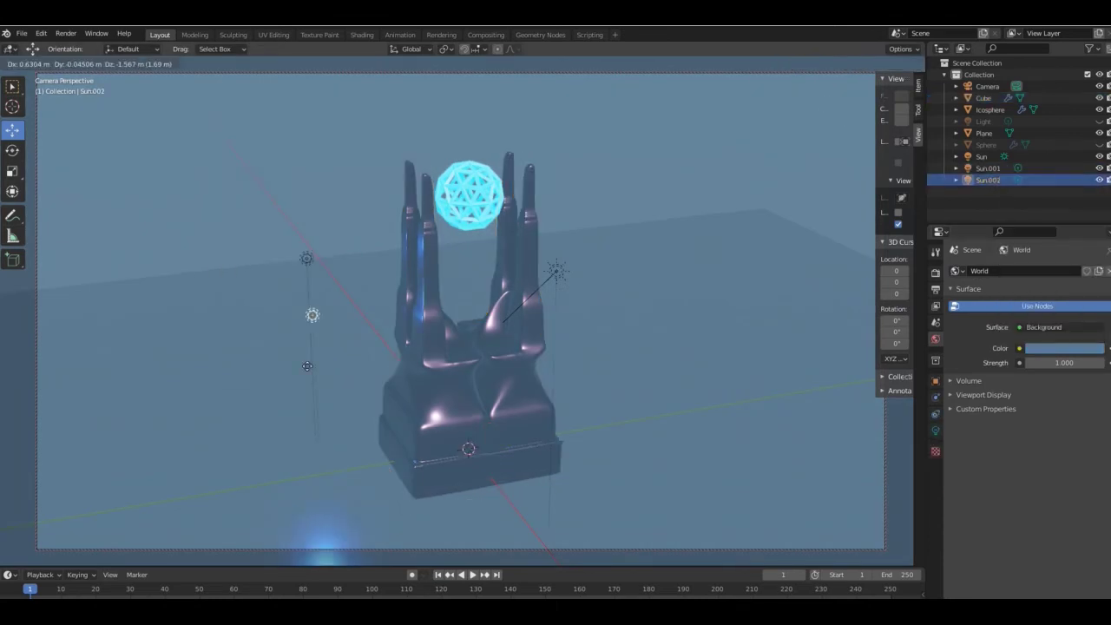
{"action": "left_click", "coordinate": [314, 382]}
{"action": "key", "text": "g"}
{"action": "key", "text": "z"}
{"action": "left_click", "coordinate": [303, 360]}
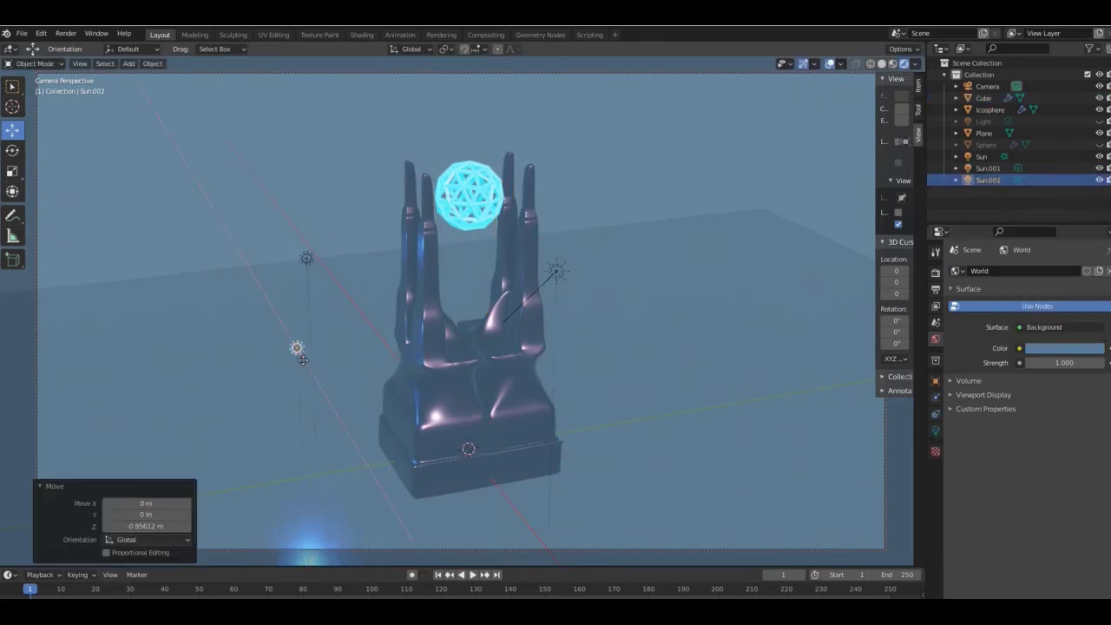
Raise the ico sphere material's metallic to about 0.92 and shift its emission color to a lighter sky blue
{"action": "left_click", "coordinate": [512, 382]}
{"action": "left_click", "coordinate": [638, 392]}
{"action": "left_click", "coordinate": [483, 203]}
{"action": "left_click", "coordinate": [936, 480]}
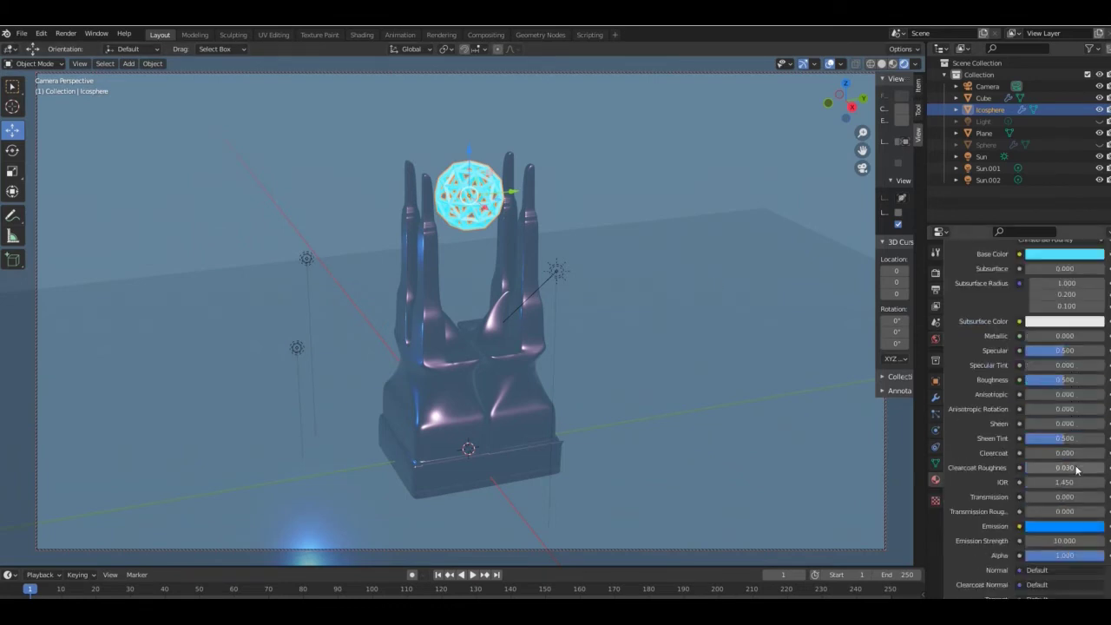
{"action": "left_click_drag", "start_coordinate": [1063, 336], "coordinate": [1056, 368]}
{"action": "left_click", "coordinate": [1054, 528]}
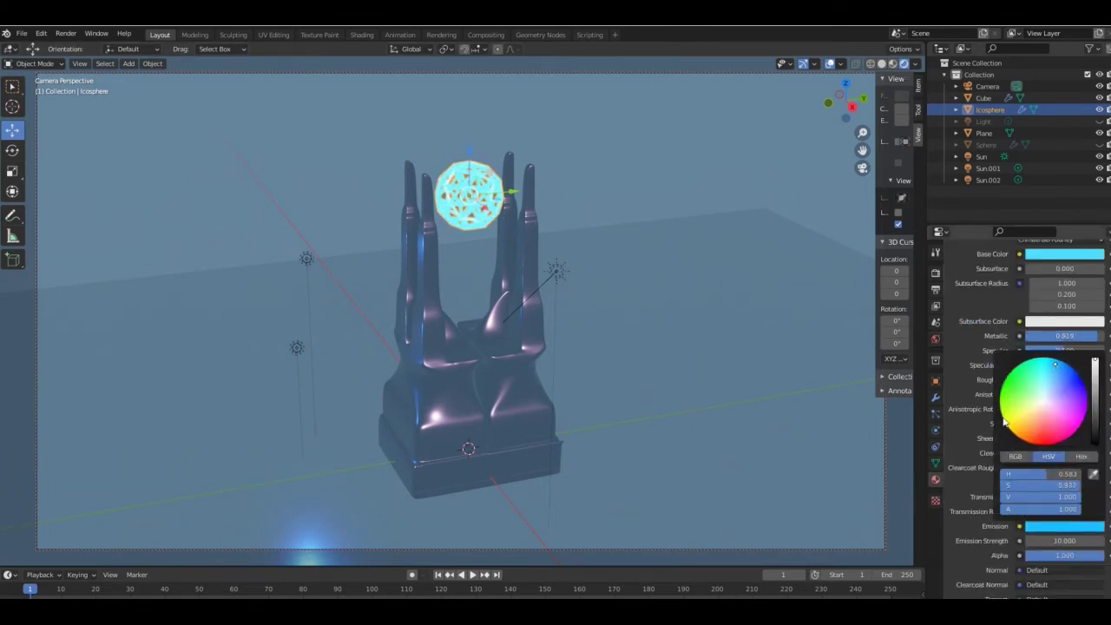
{"action": "left_click", "coordinate": [1004, 419]}
{"action": "left_click", "coordinate": [1056, 364]}
Change the floor plane's base color to a darker, muted grey-blue
{"action": "scroll", "coordinate": [977, 356], "scroll_direction": "up", "scroll_amount": 4}
{"action": "left_click", "coordinate": [516, 348]}
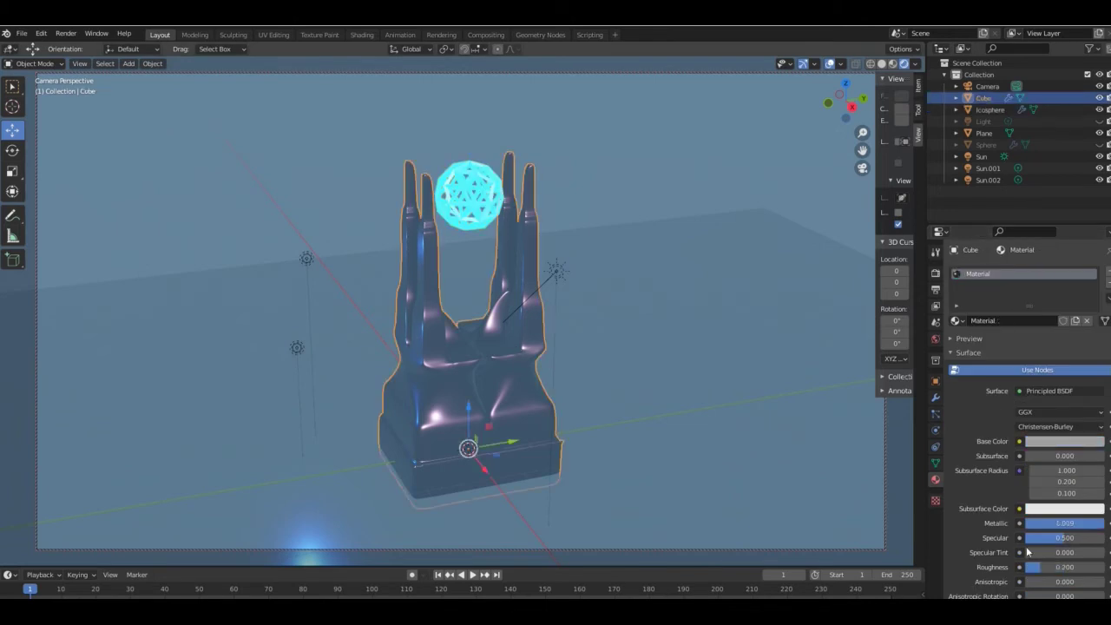
{"action": "left_click", "coordinate": [715, 336]}
{"action": "left_click", "coordinate": [1064, 441]}
{"action": "left_click", "coordinate": [1052, 310]}
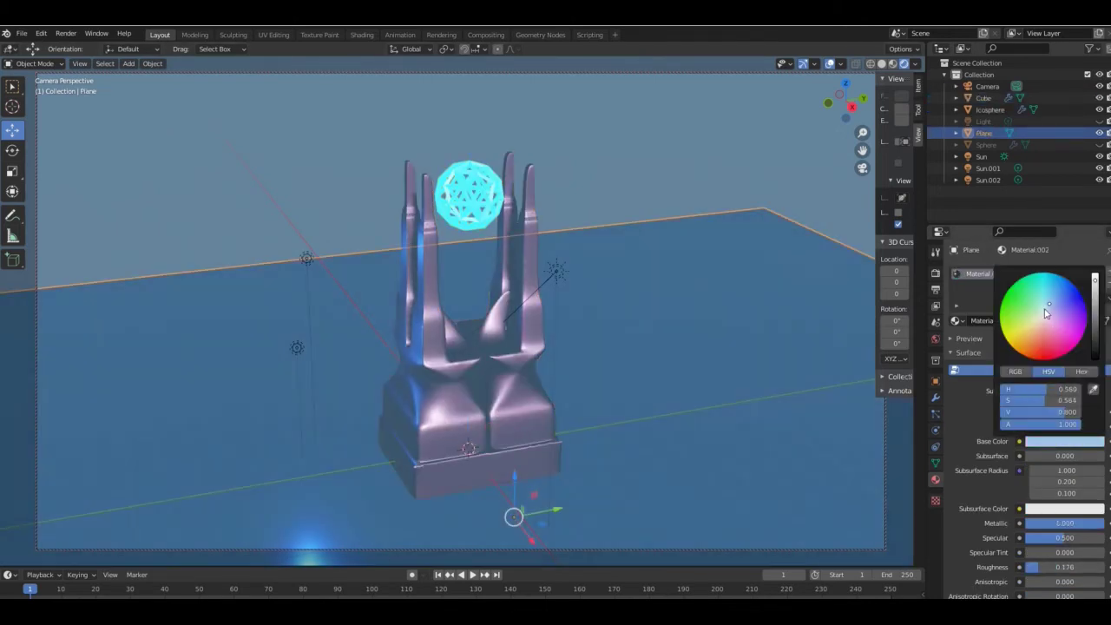
{"action": "left_click_drag", "start_coordinate": [1046, 310], "coordinate": [1045, 314]}
{"action": "left_click", "coordinate": [1095, 319]}
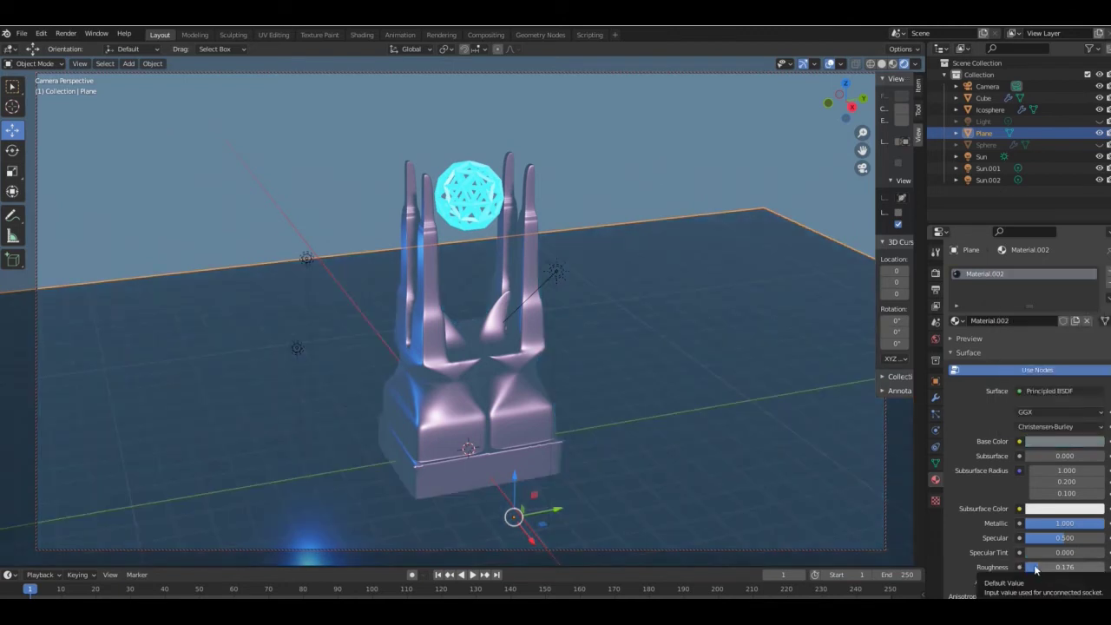
Duplicate the pink sun light, place the copy below the original and change it to a point light
{"action": "left_click", "coordinate": [553, 266]}
{"action": "key", "text": "shift+d"}
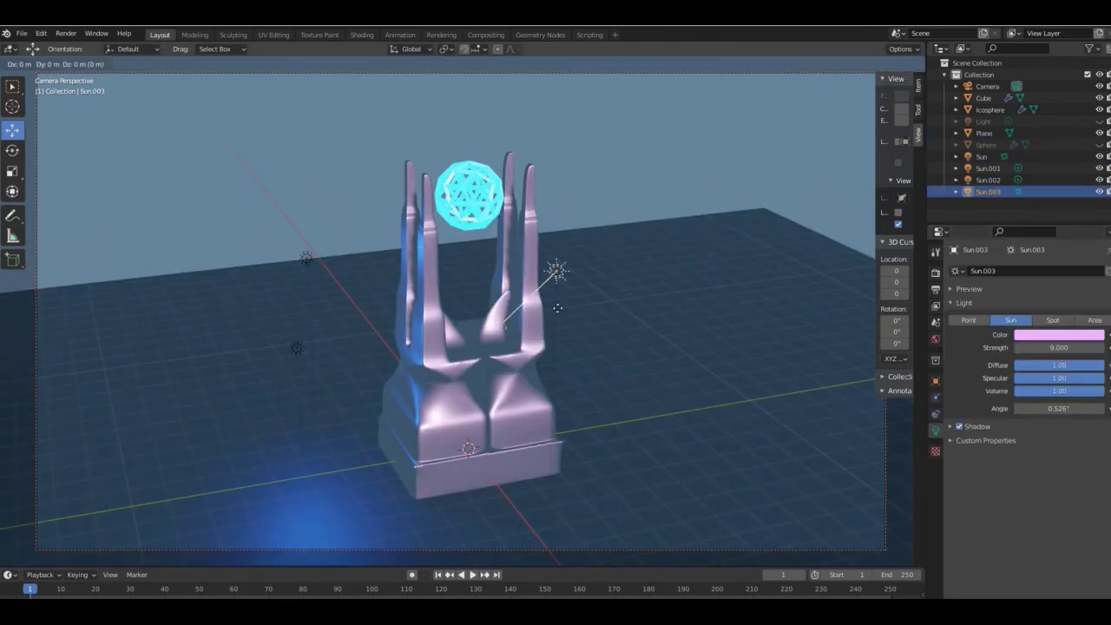
{"action": "left_click", "coordinate": [564, 408]}
{"action": "left_click", "coordinate": [969, 320]}
{"action": "key", "text": "Return"}
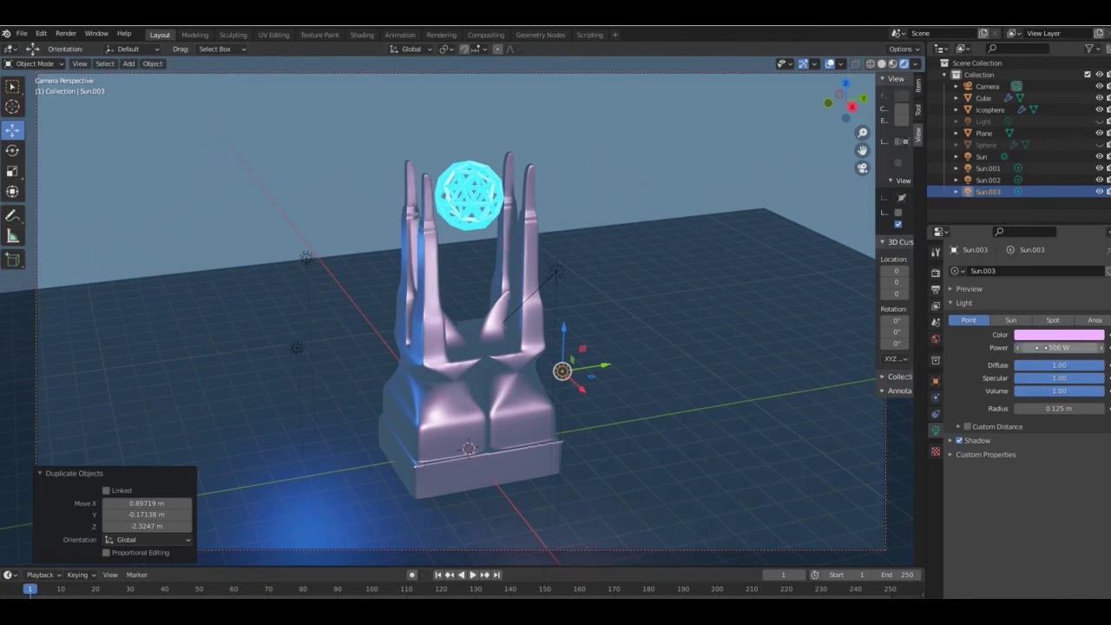
Move the pink point light back along X and about 1.07 m along Y, away from the building's right side
{"action": "left_click", "coordinate": [573, 382]}
{"action": "left_click_drag", "start_coordinate": [575, 383], "coordinate": [561, 374]}
{"action": "left_click_drag", "start_coordinate": [588, 357], "coordinate": [626, 349]}
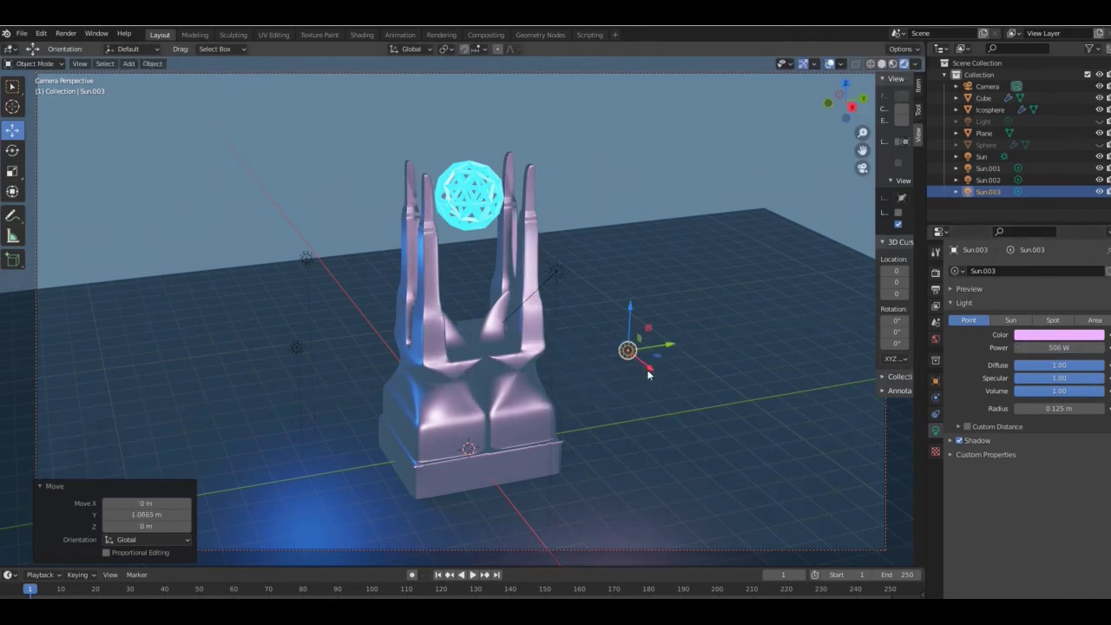
Duplicate the lower blue point light, place the copy between the towers just below the orb and color it cyan
{"action": "left_click", "coordinate": [297, 347]}
{"action": "key", "text": "shift+d"}
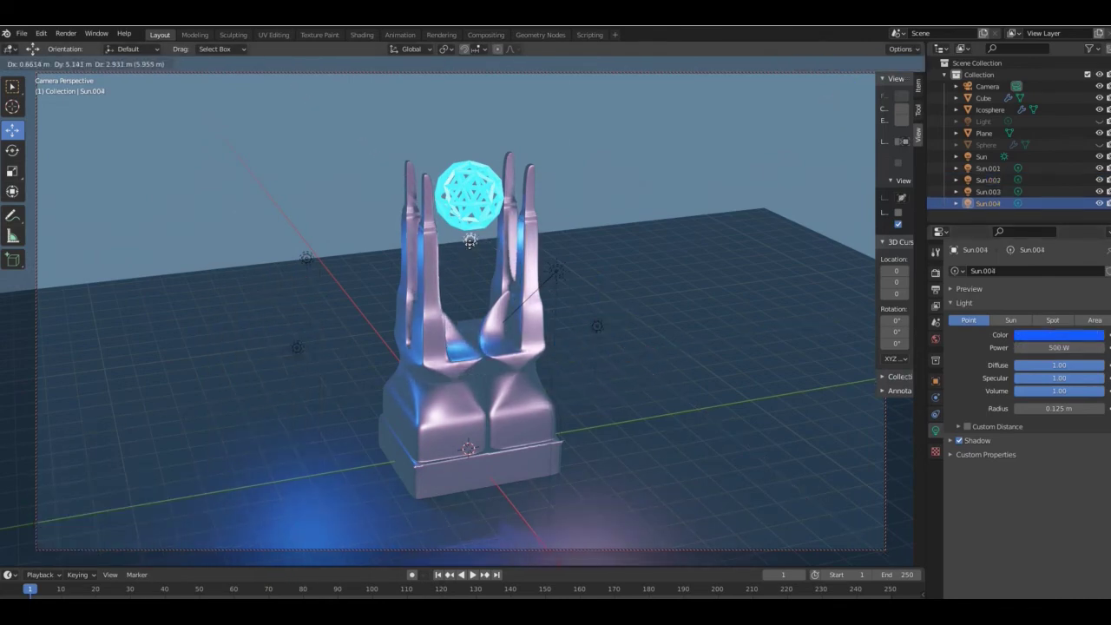
{"action": "left_click", "coordinate": [473, 230]}
{"action": "left_click", "coordinate": [1053, 335]}
{"action": "left_click", "coordinate": [1051, 190]}
{"action": "left_click", "coordinate": [474, 252]}
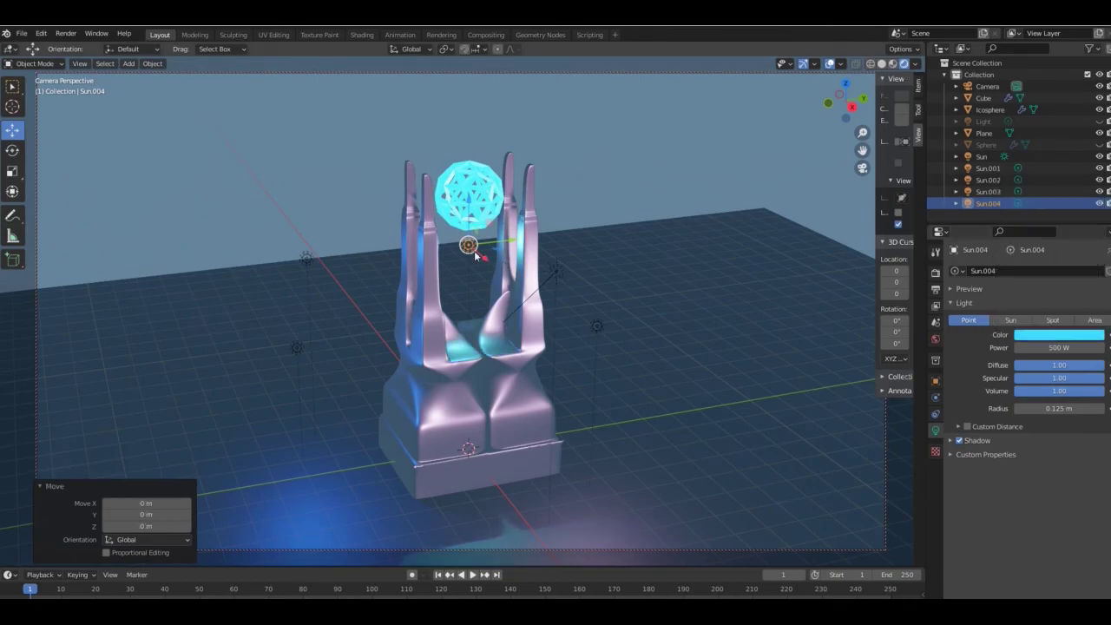
{"action": "left_click", "coordinate": [638, 365]}
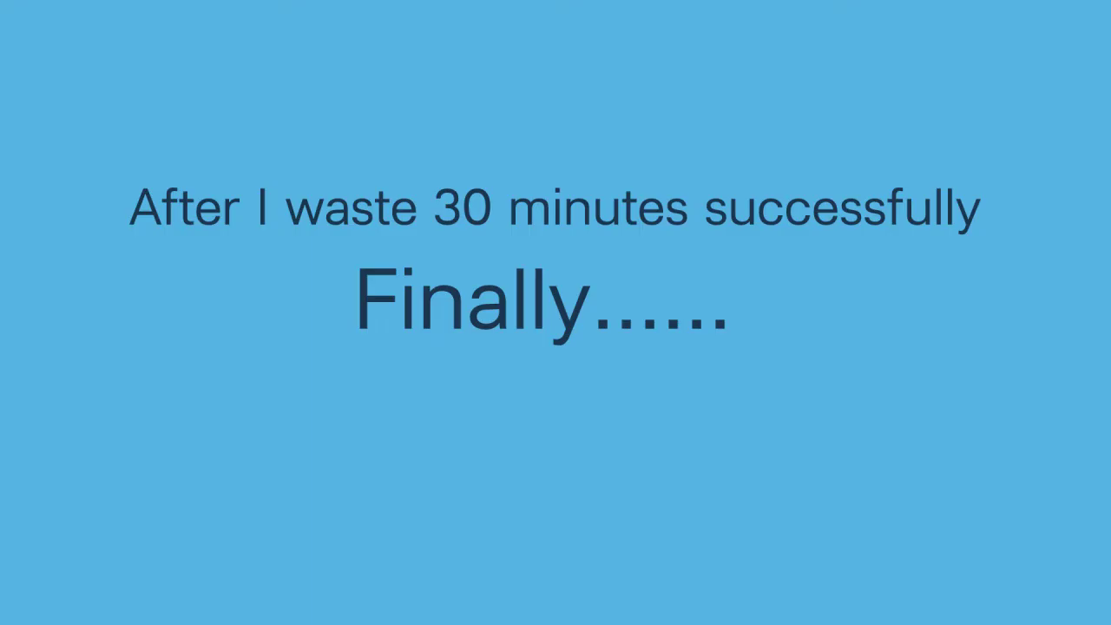